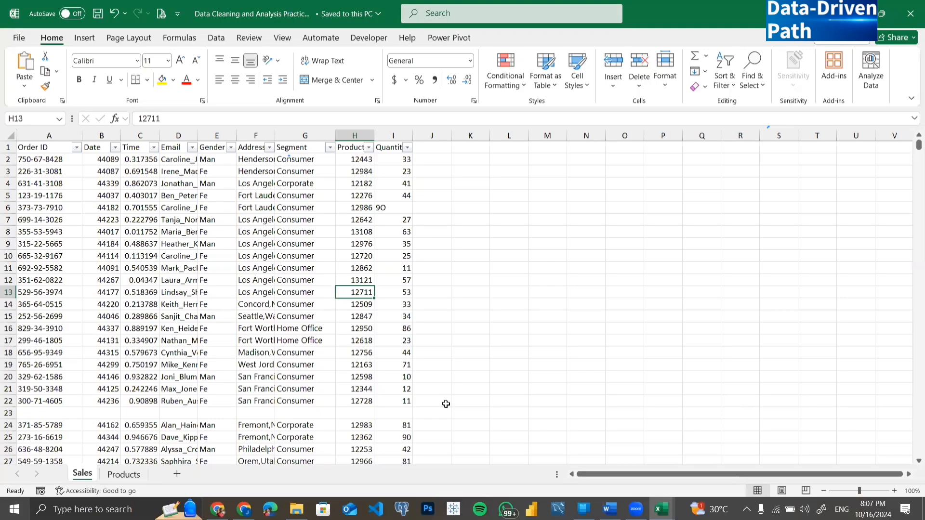
# View the Products sheet and return to the Sales sheet.
pyautogui.click(126, 474)
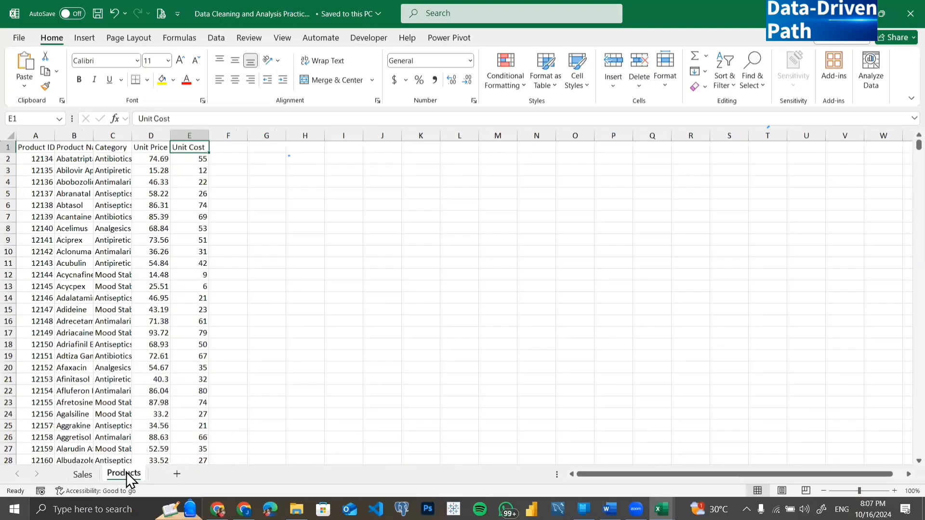
pyautogui.click(92, 473)
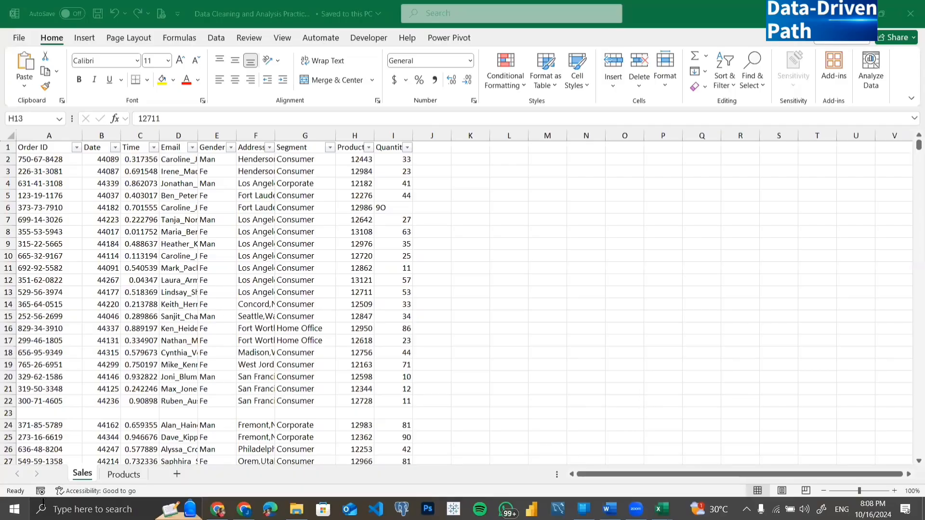
pyautogui.click(14, 509)
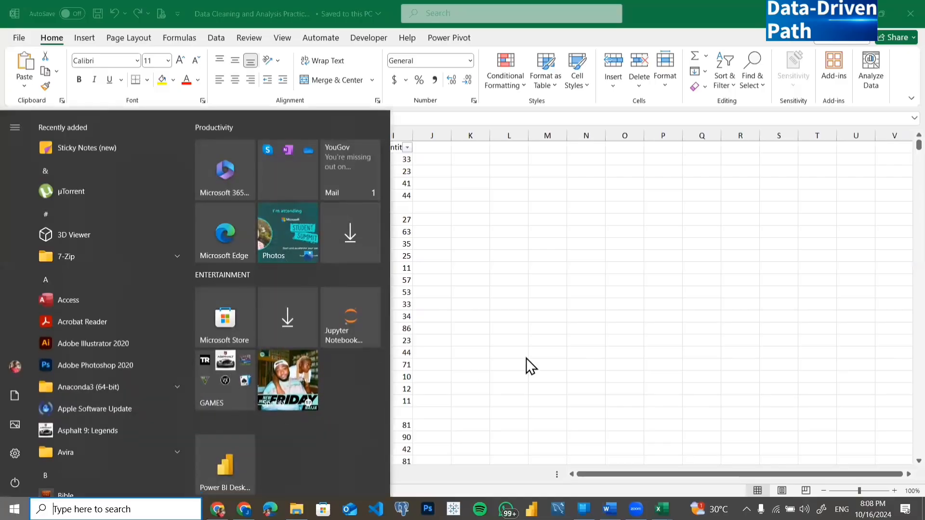
pyautogui.click(503, 363)
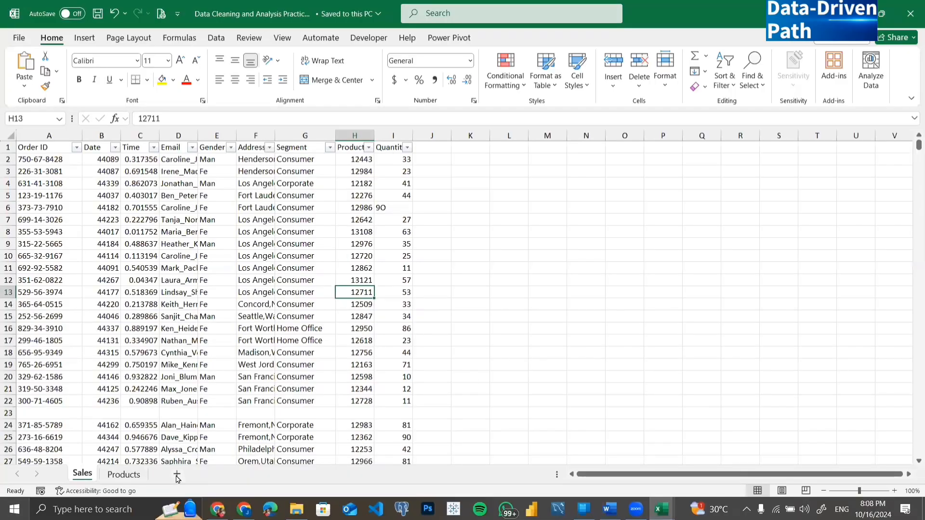
# Add a new sheet between Sales and Products and enter the heading "Evaluating Sales Performance" in cell C5.
pyautogui.click(175, 475)
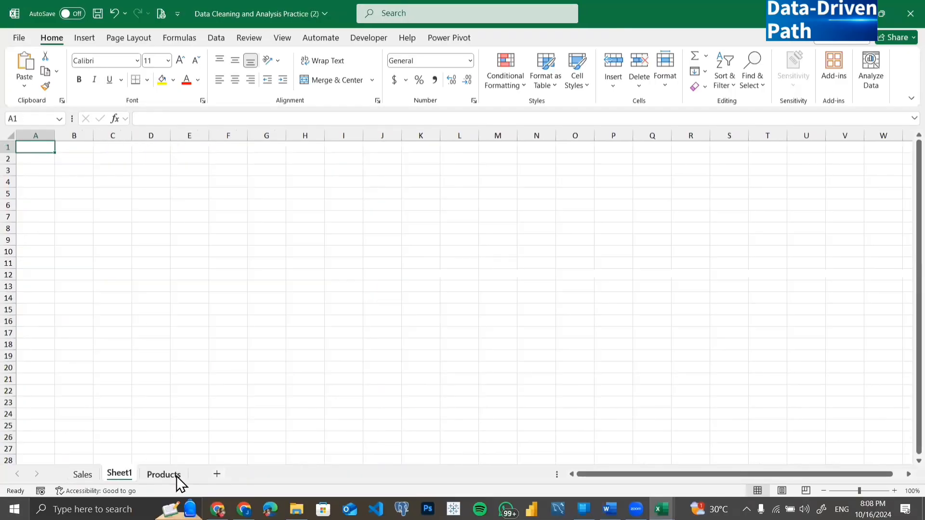
pyautogui.click(114, 194)
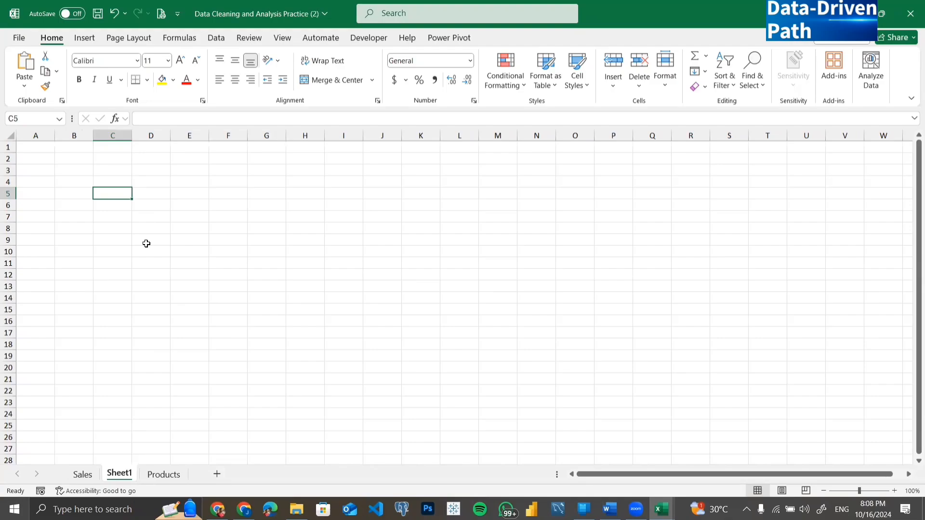
pyautogui.write('Eva')
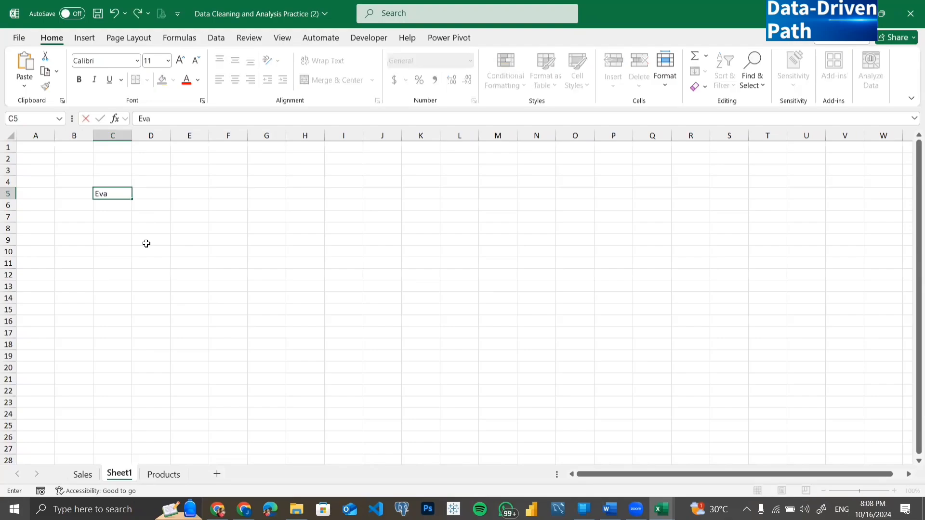
pyautogui.write('luationg Sales p')
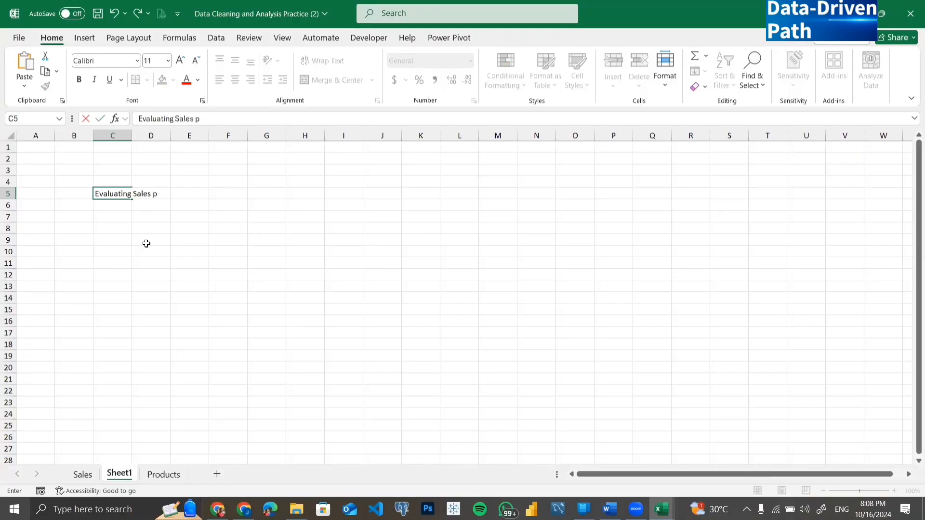
pyautogui.press('BackSpace')
pyautogui.write('P')
# Enlarge the font of the C5 heading to size 18.
pyautogui.click(111, 192)
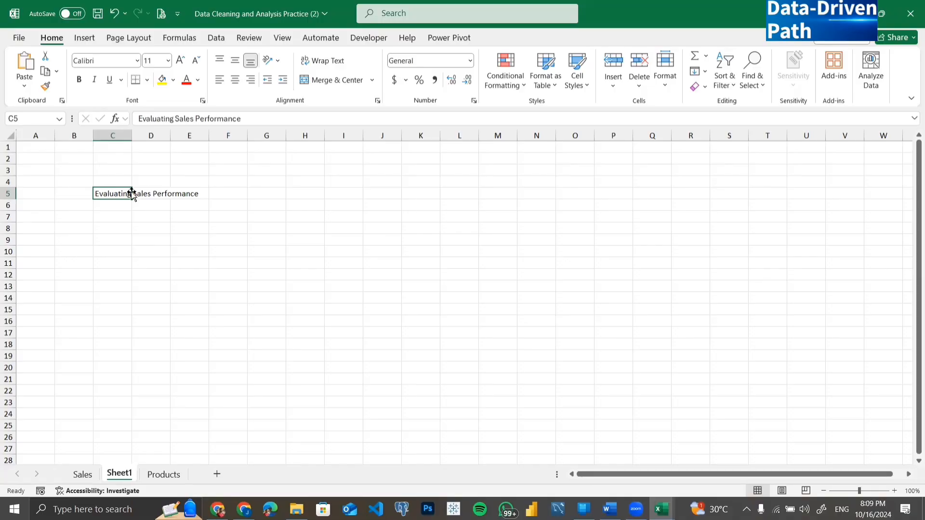
pyautogui.click(181, 60)
pyautogui.click(181, 59)
pyautogui.click(181, 60)
pyautogui.click(182, 60)
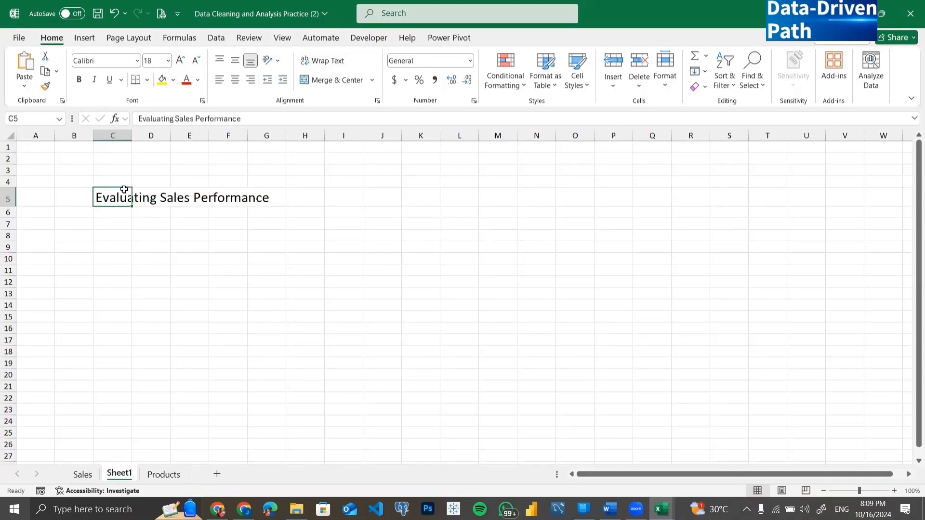
# Enter "Sales performance by different categories e.g" in cell C6, directly under the heading.
pyautogui.click(112, 211)
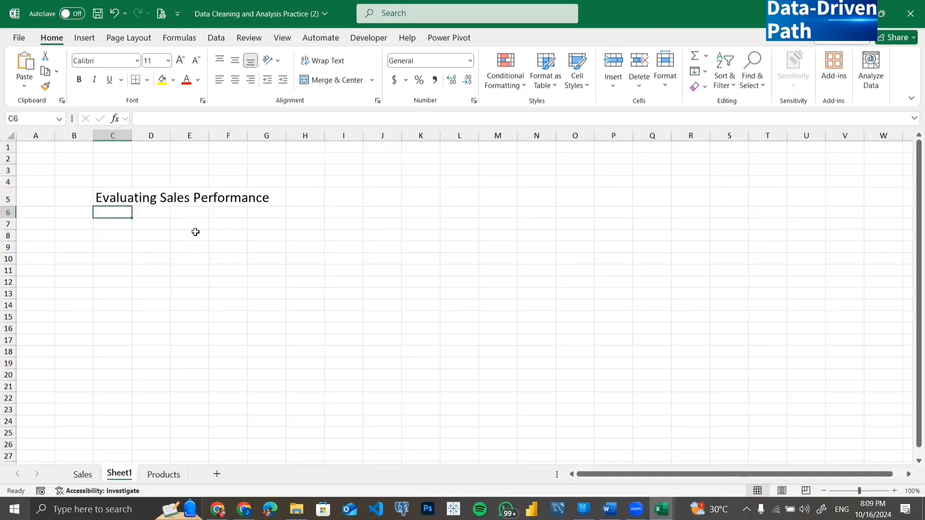
pyautogui.write('Sales performa')
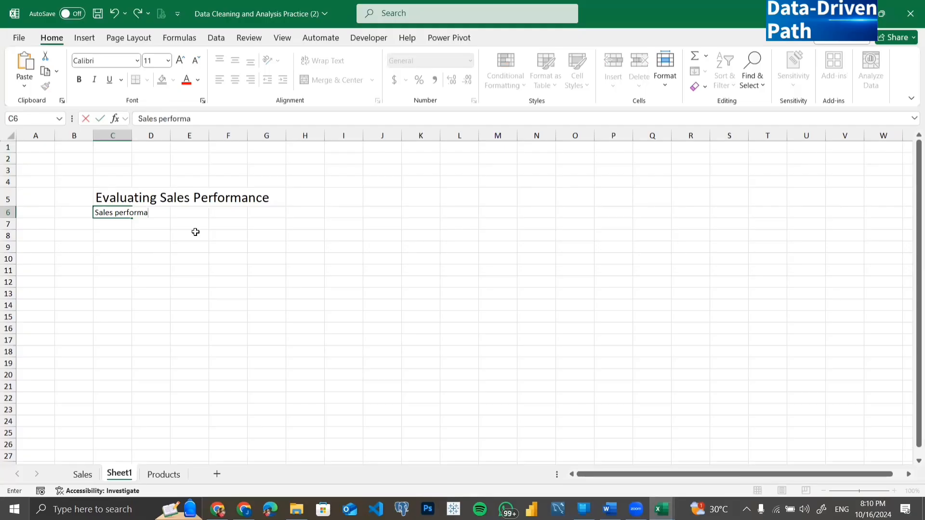
pyautogui.write('nce by differe')
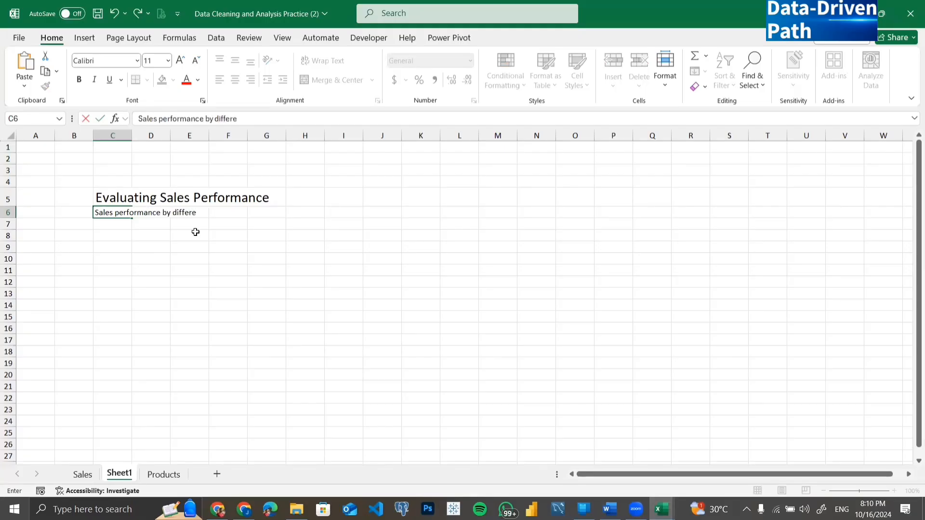
pyautogui.write('nt categories e.g')
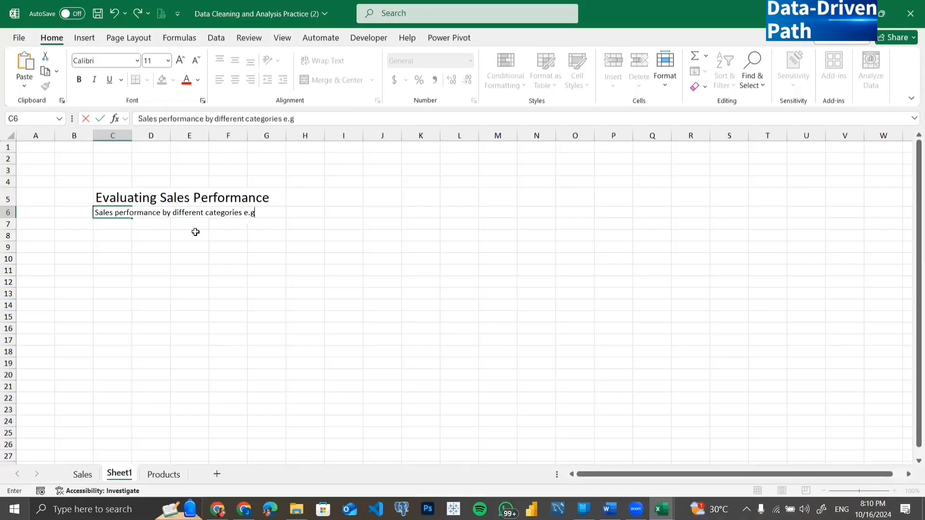
pyautogui.press('Return')
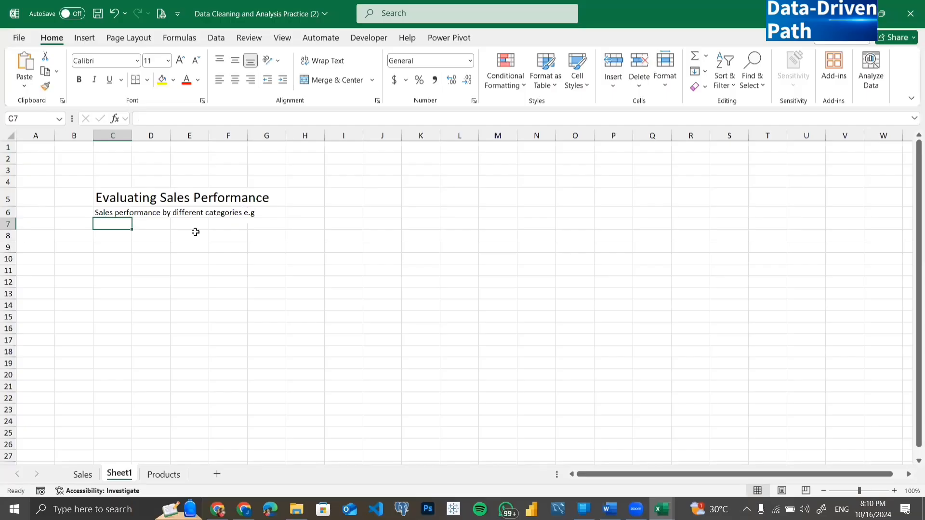
# Enter "Sales performance by Product Category" in cell C7.
pyautogui.write('Sales p')
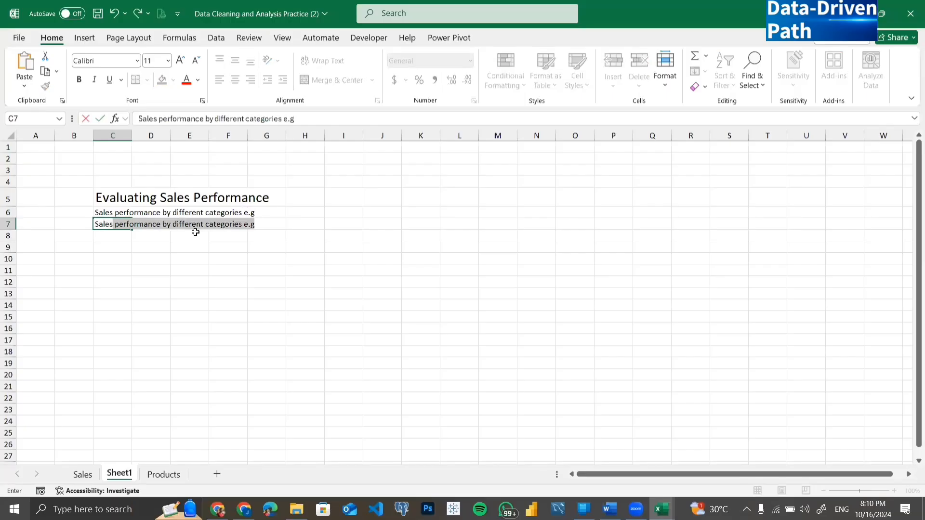
pyautogui.write('erformance by ')
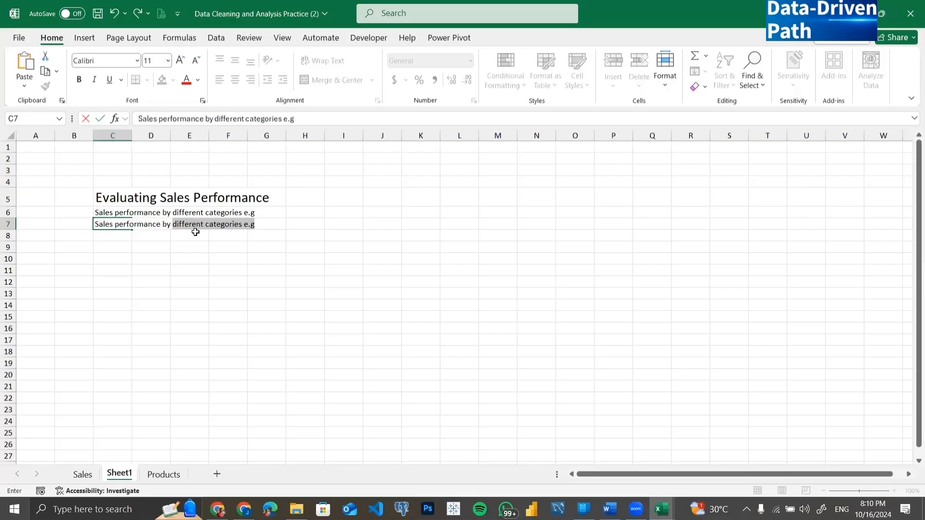
pyautogui.write('Pr')
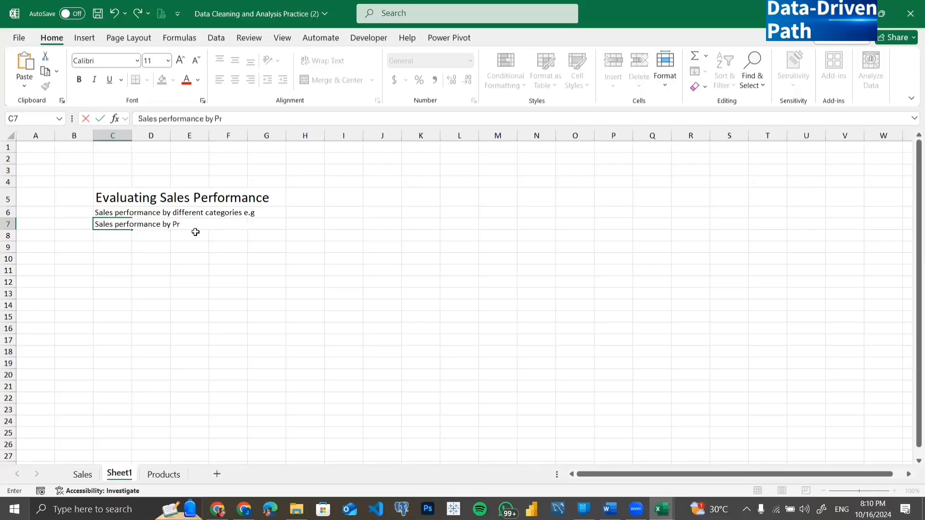
pyautogui.write('oduct Category')
pyautogui.press('Return')
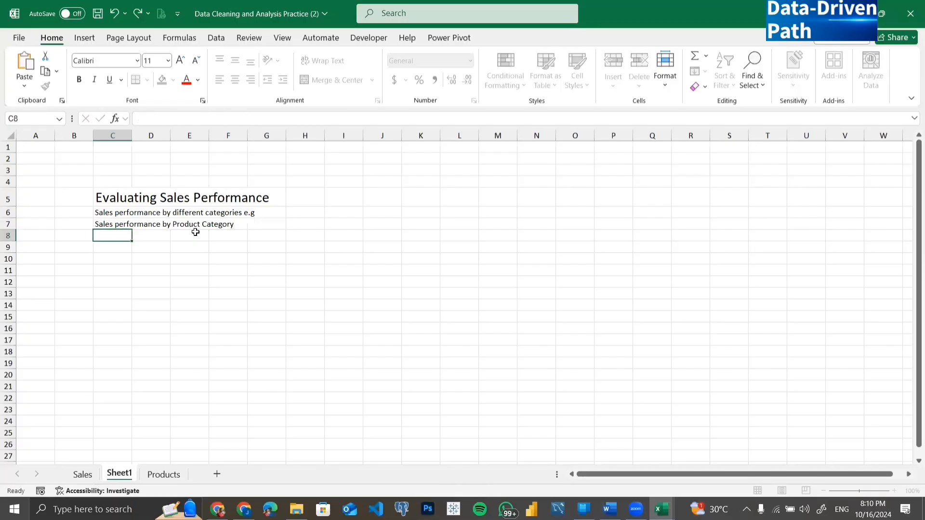
# Enter "Sales Performance by Product Name" in cell C8.
pyautogui.write('Sales Perform')
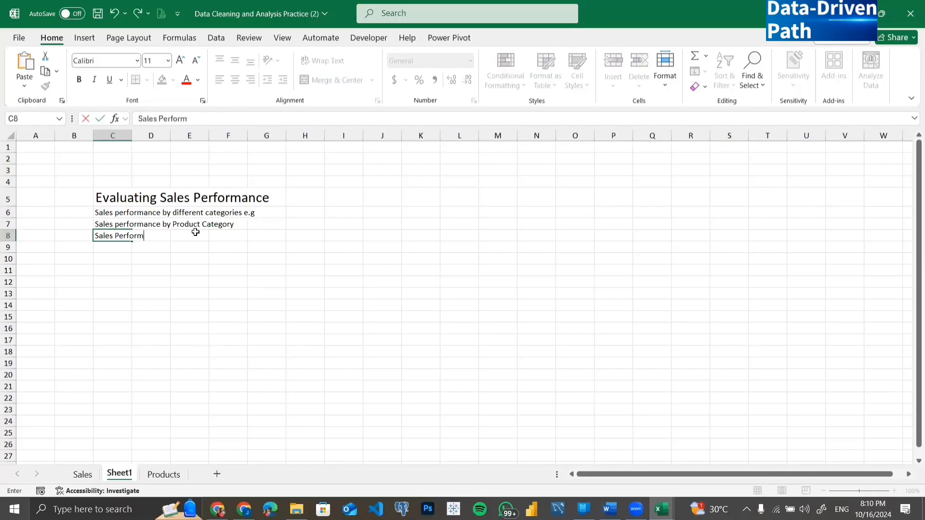
pyautogui.write('ance by P')
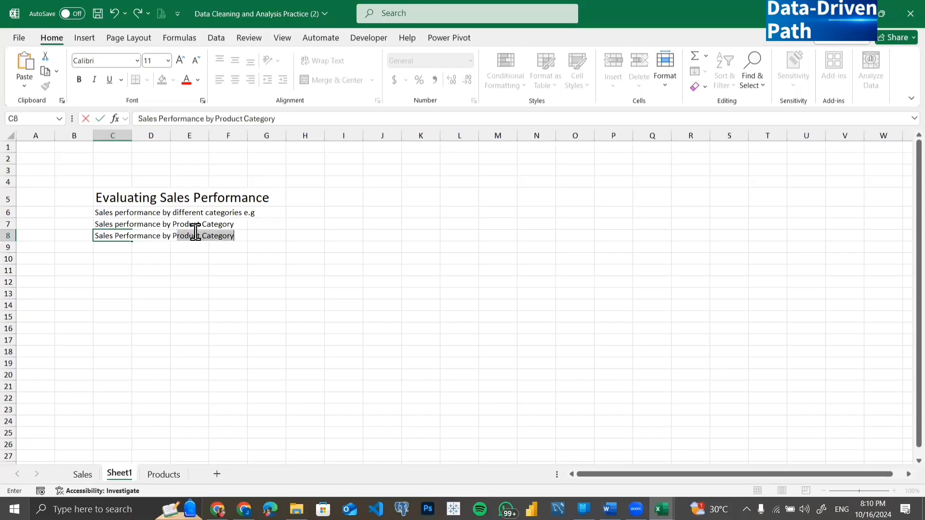
pyautogui.write('roduct Nam')
pyautogui.write('e')
pyautogui.press('Return')
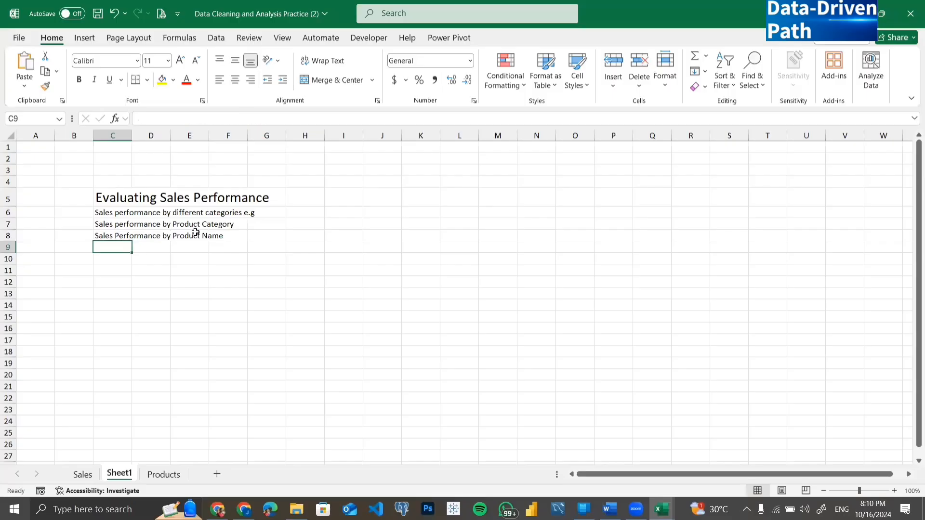
# Enter "Sales performance by States" in cell C9.
pyautogui.write('Sales perf')
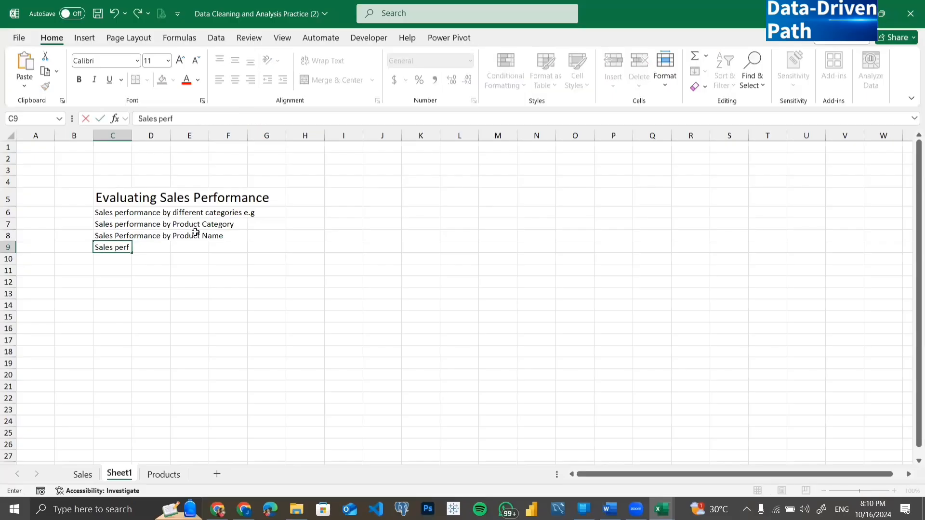
pyautogui.write('ormance by States')
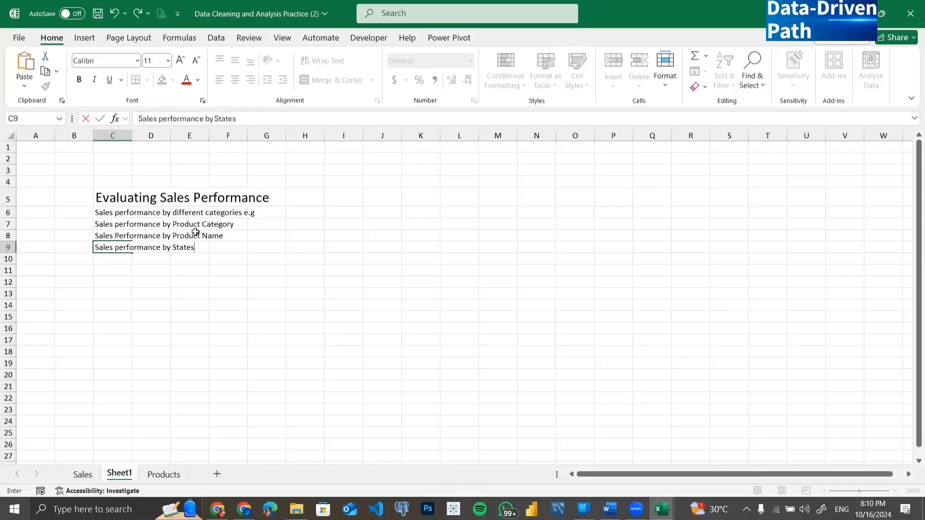
pyautogui.press('Return')
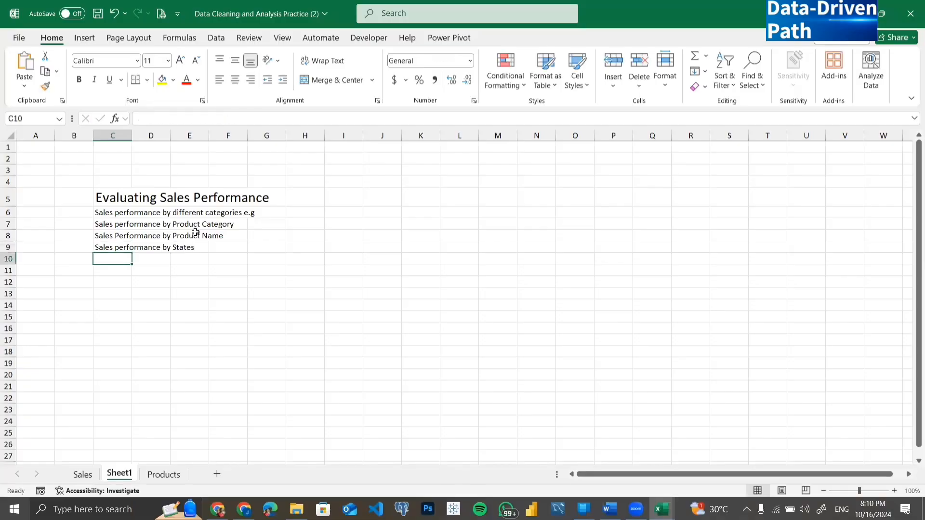
# Enter "Sales Perforomance by Country" in cell C10.
pyautogui.write('Sales ')
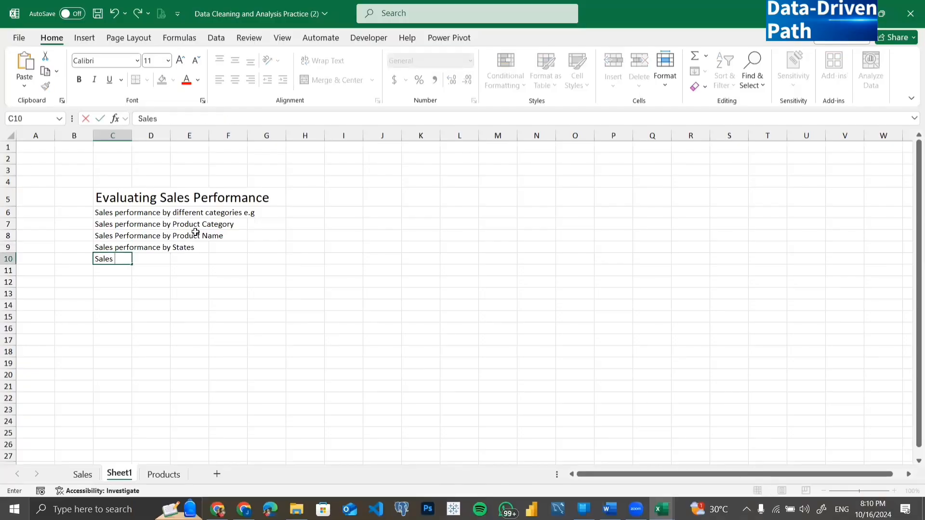
pyautogui.write('Perfro')
pyautogui.press('BackSpace')
pyautogui.press('BackSpace')
pyautogui.write('oromanc')
pyautogui.press('BackSpace')
pyautogui.write('ce by ')
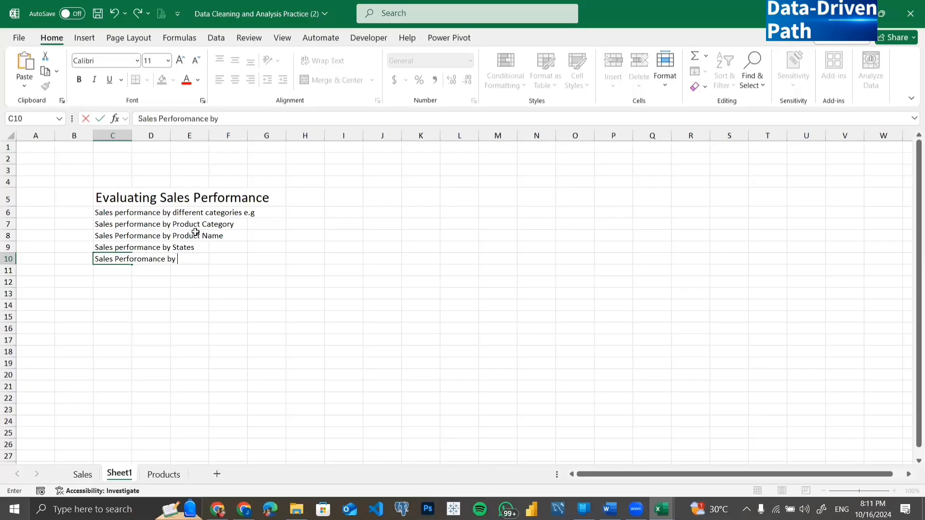
pyautogui.write('Country')
pyautogui.press('Return')
# Enter "Sales perfromance by Gender" in cell C11.
pyautogui.write('Sales b')
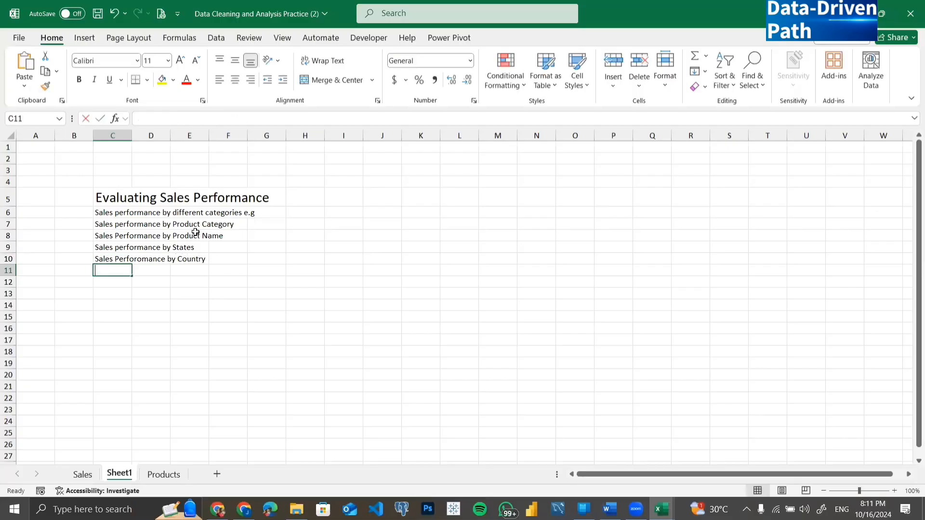
pyautogui.press('BackSpace')
pyautogui.write('p')
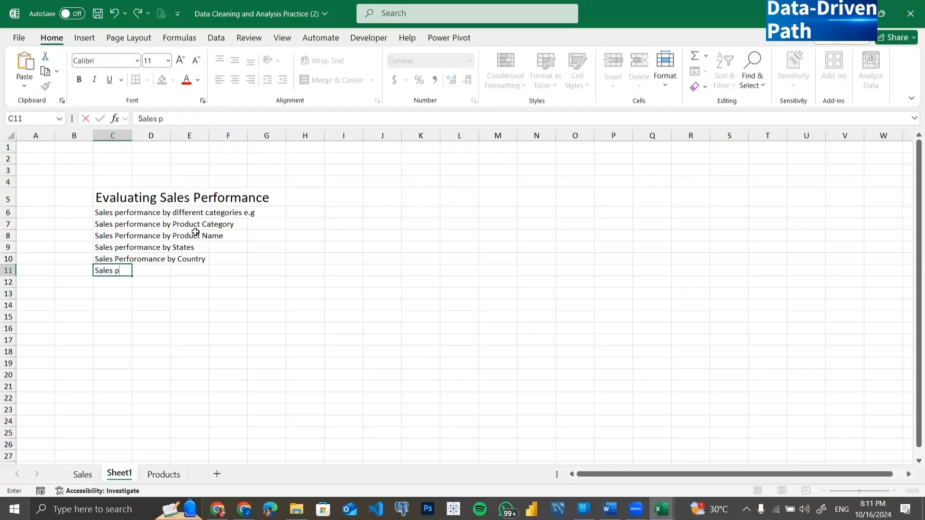
pyautogui.write('erfromac')
pyautogui.write('nce')
pyautogui.write(' by')
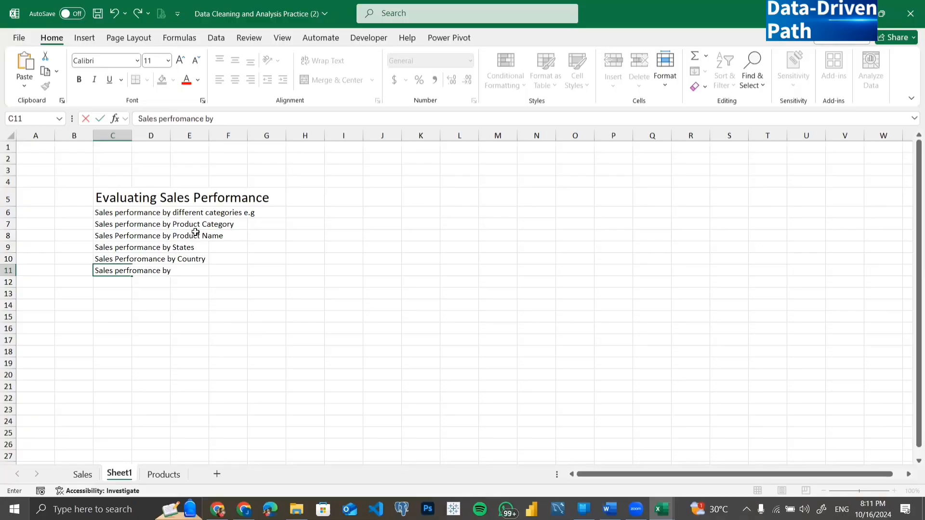
pyautogui.write(' Gender')
pyautogui.press('Return')
# Enter "Sales performance by Customer" in cell C12 and move Sheet1 to the end of the workbook, after Products.
pyautogui.write('Sal')
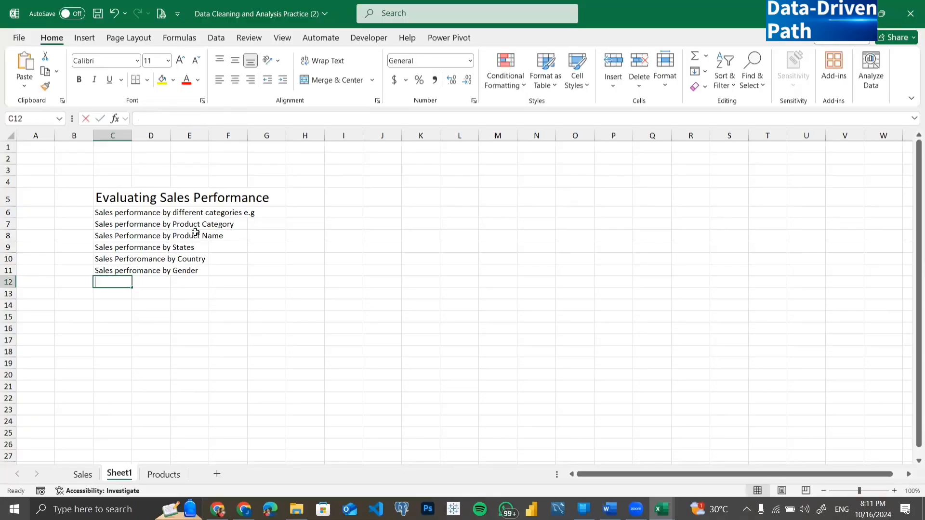
pyautogui.write('es perf')
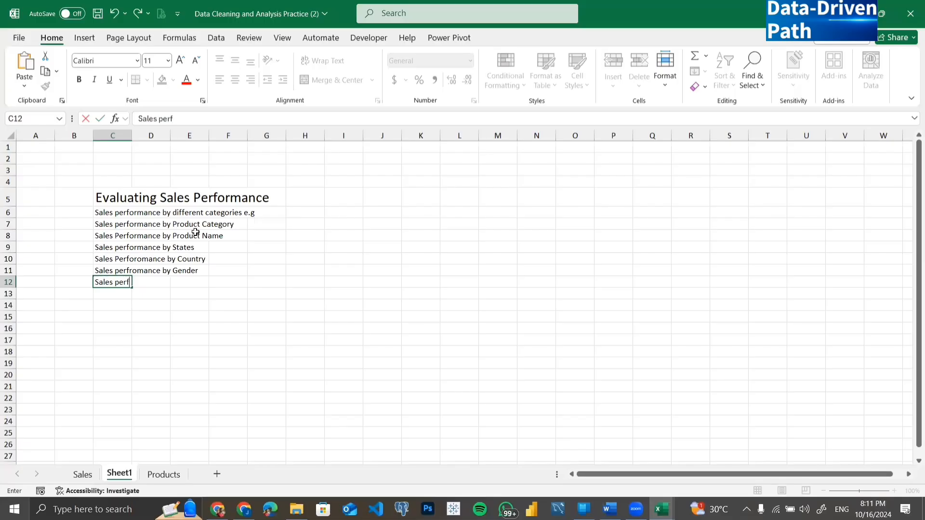
pyautogui.write('ormance by Customer')
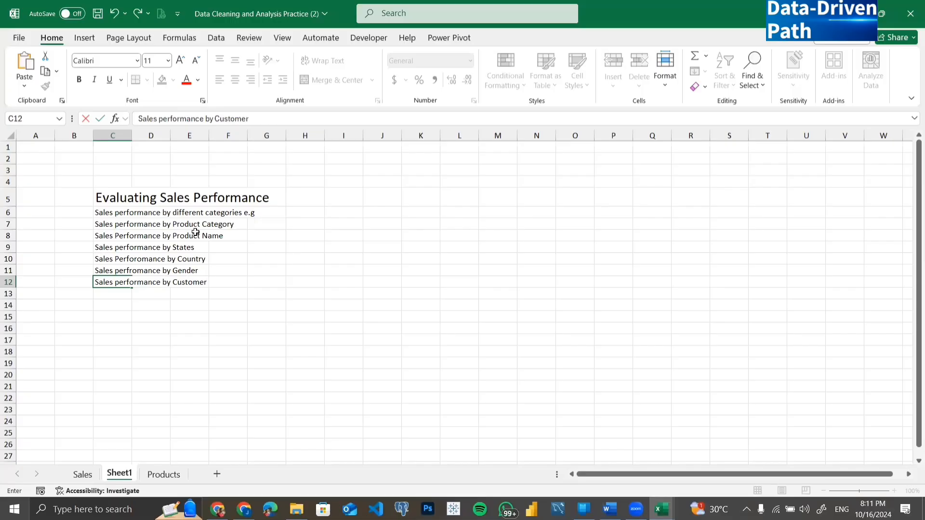
pyautogui.press('Return')
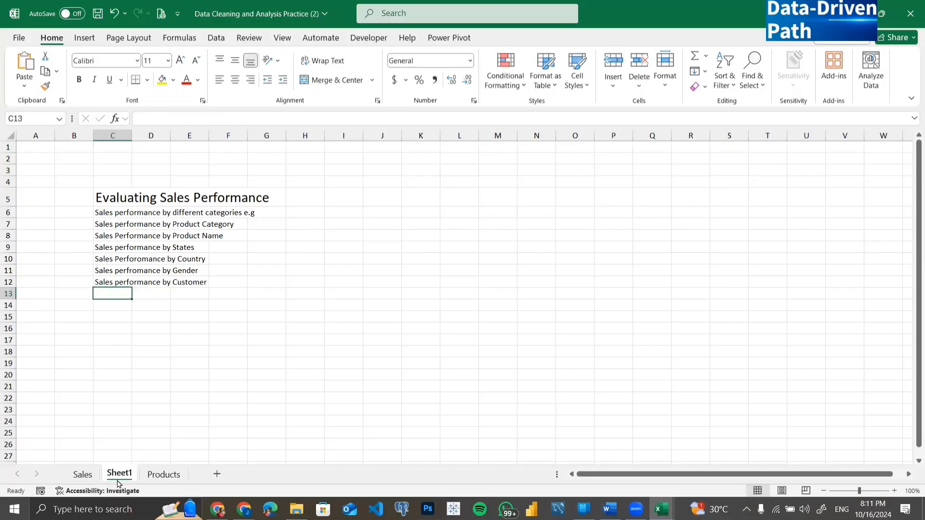
pyautogui.moveTo(117, 477); pyautogui.dragTo(195, 475)
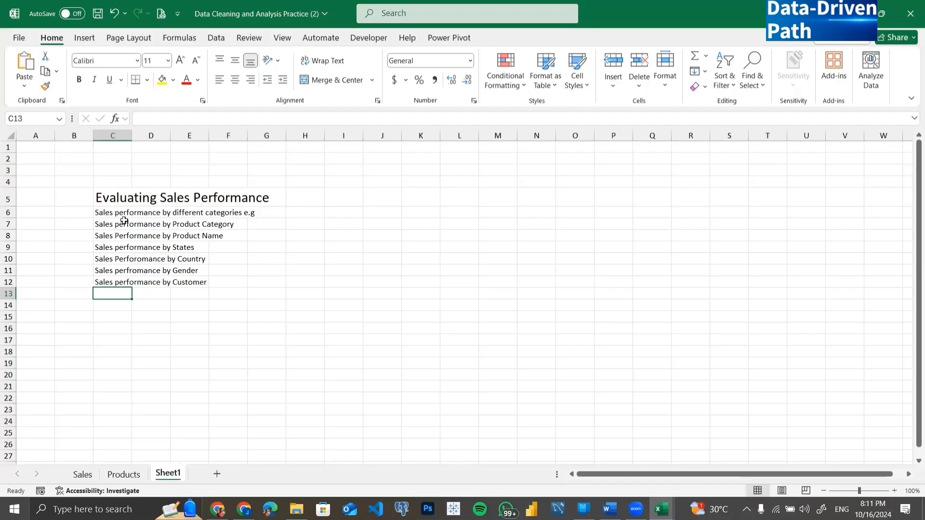
# Compare the sales performance questions listed on Sheet1 with the columns available on the Sales sheet.
pyautogui.click(89, 479)
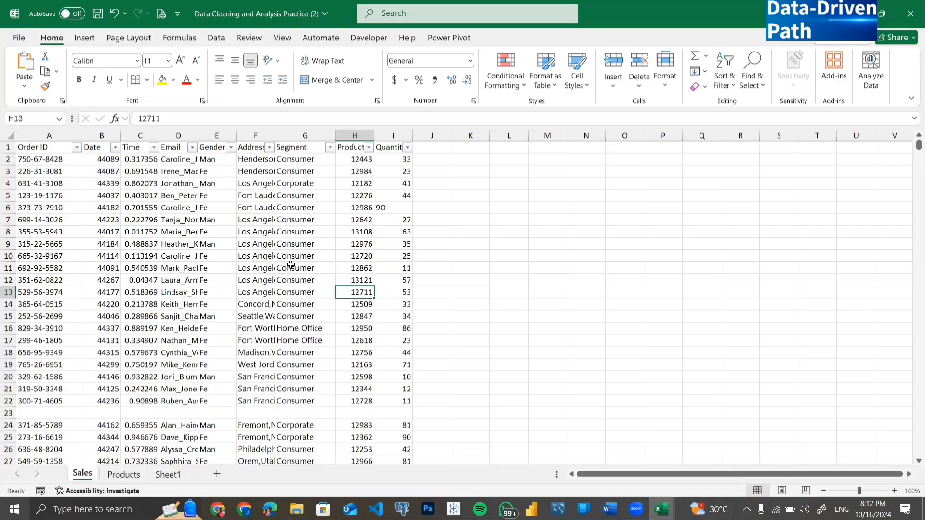
pyautogui.click(168, 479)
pyautogui.moveTo(106, 198); pyautogui.dragTo(168, 283)
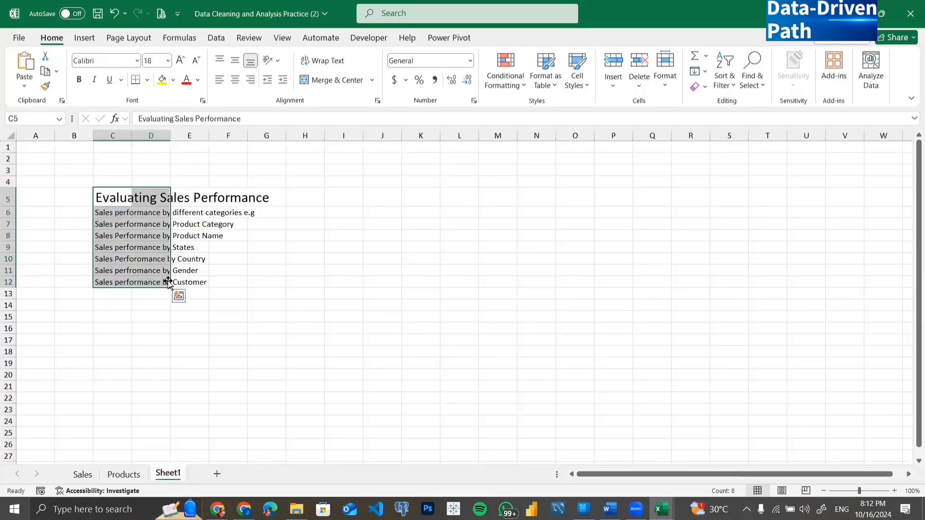
pyautogui.click(218, 281)
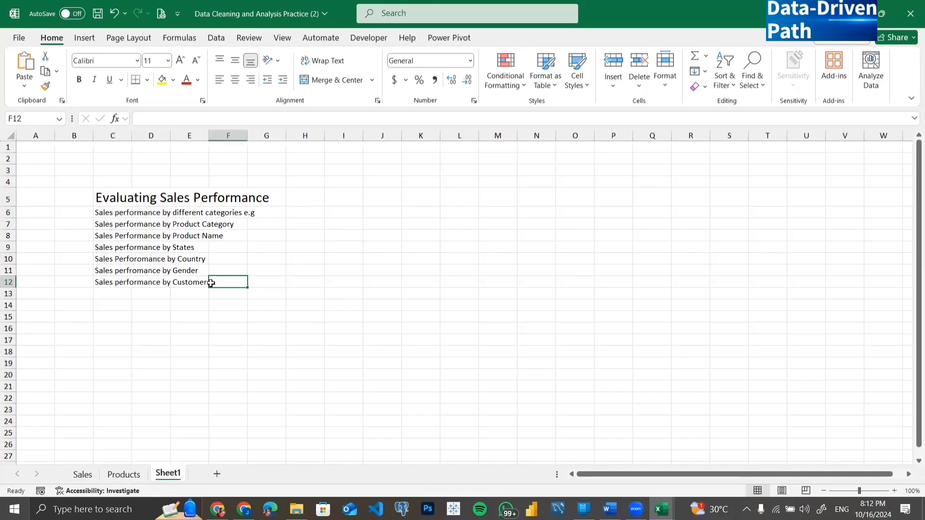
pyautogui.moveTo(211, 283); pyautogui.dragTo(96, 213)
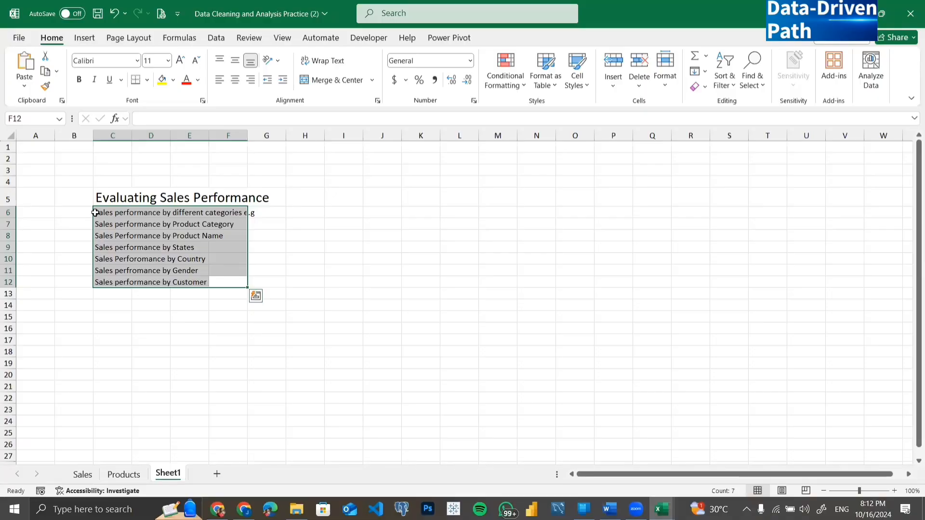
pyautogui.click(120, 307)
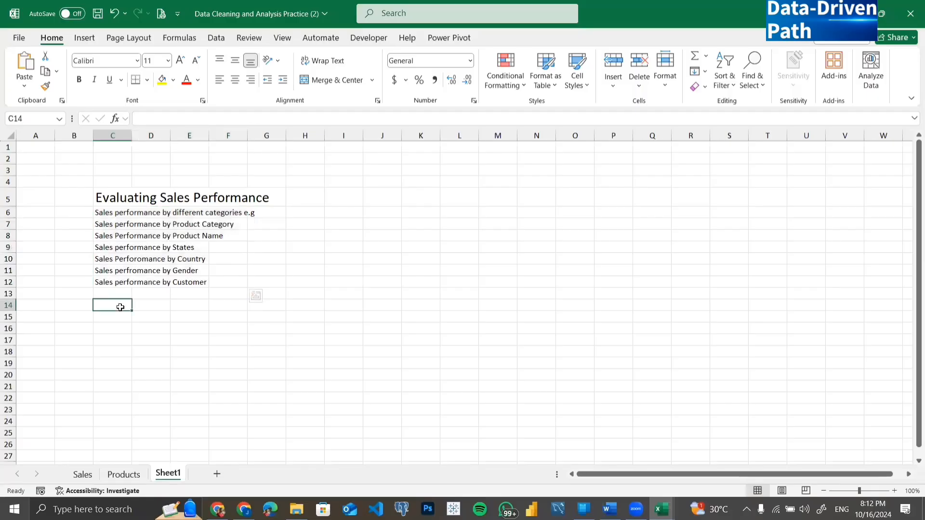
pyautogui.click(83, 475)
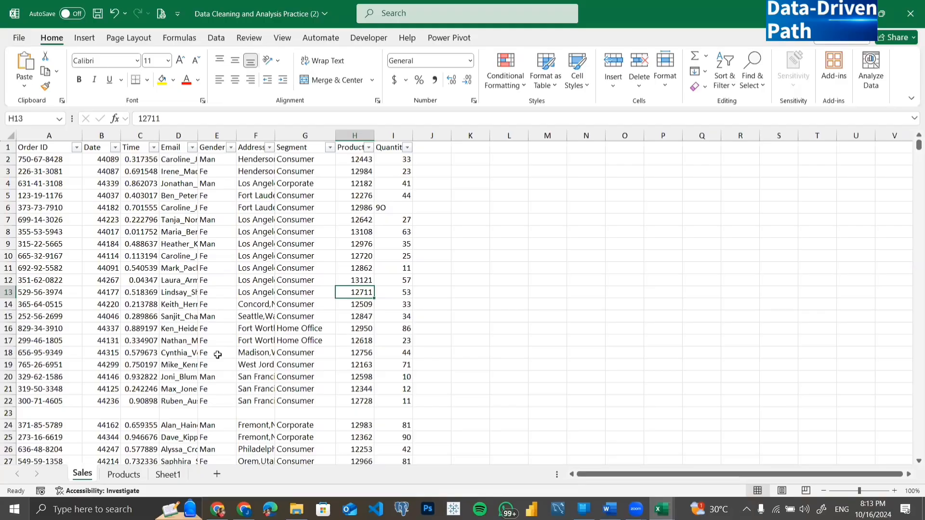
pyautogui.click(170, 478)
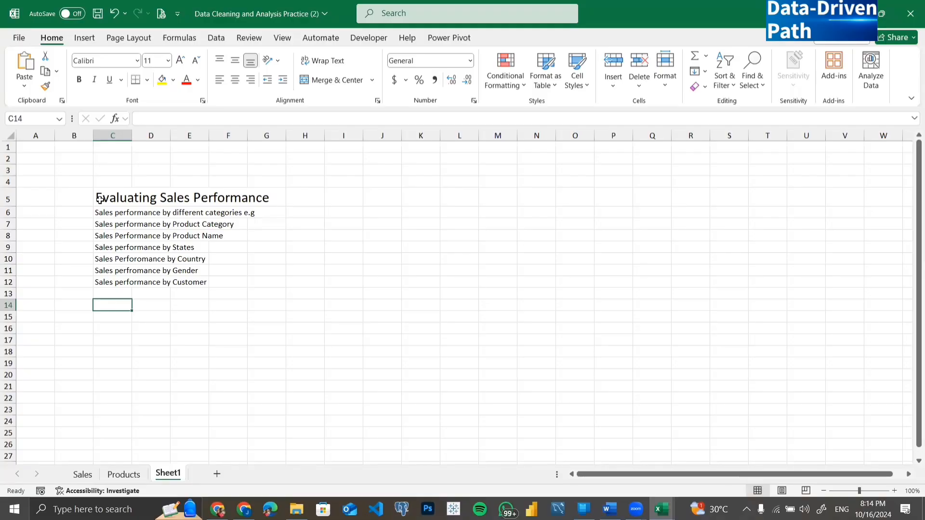
pyautogui.click(83, 475)
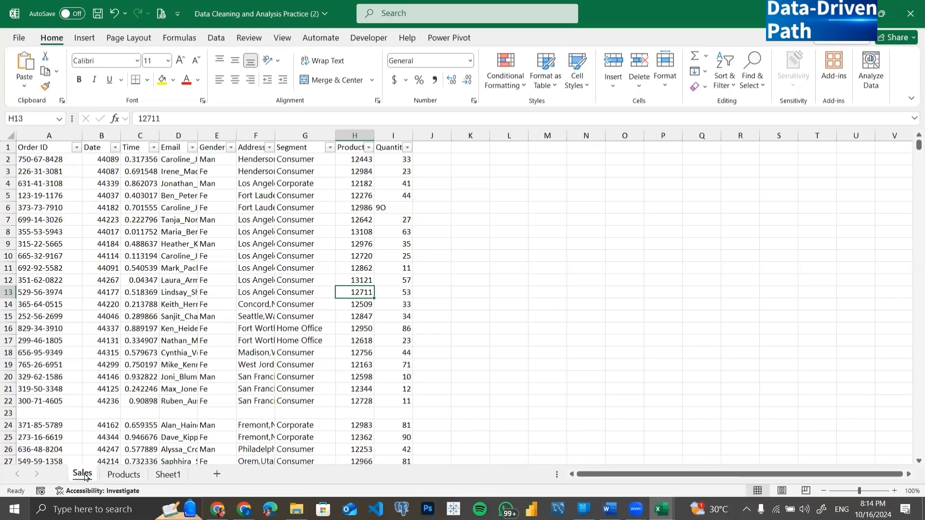
# Enter "Sales Performance by Months/Years" in cell C13 of Sheet1.
pyautogui.click(157, 477)
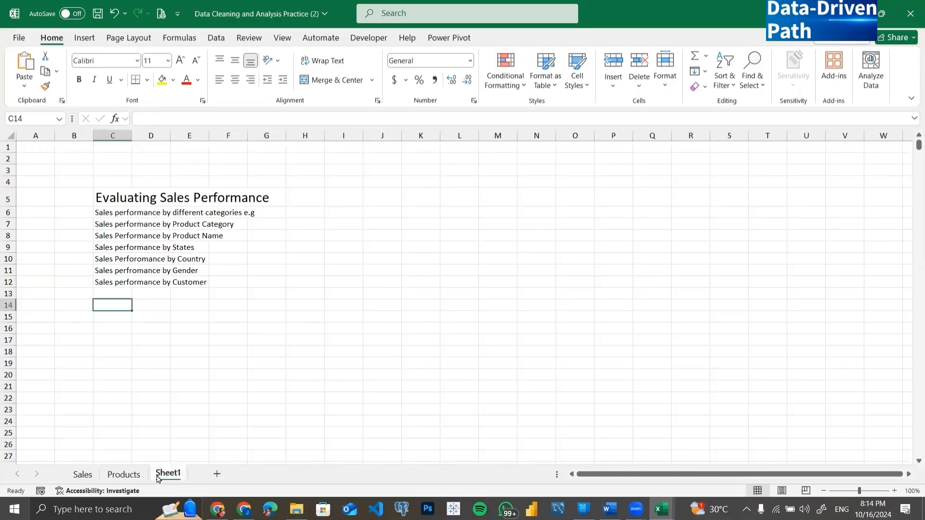
pyautogui.click(122, 292)
pyautogui.write('Sa')
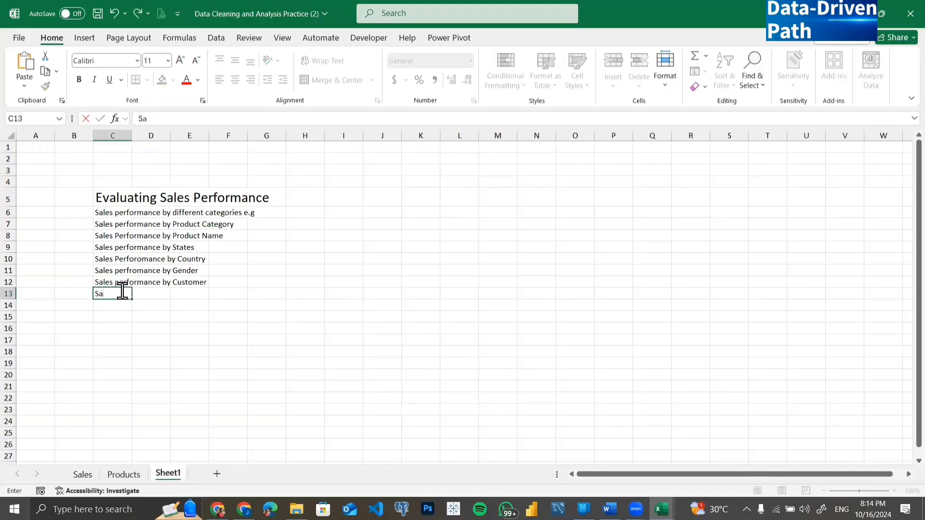
pyautogui.write('les Performance by ')
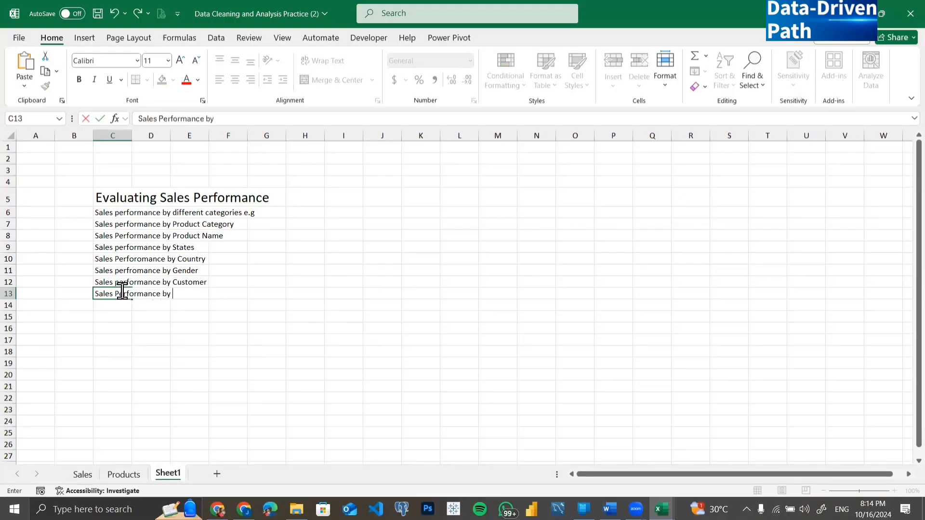
pyautogui.write('Months/Years')
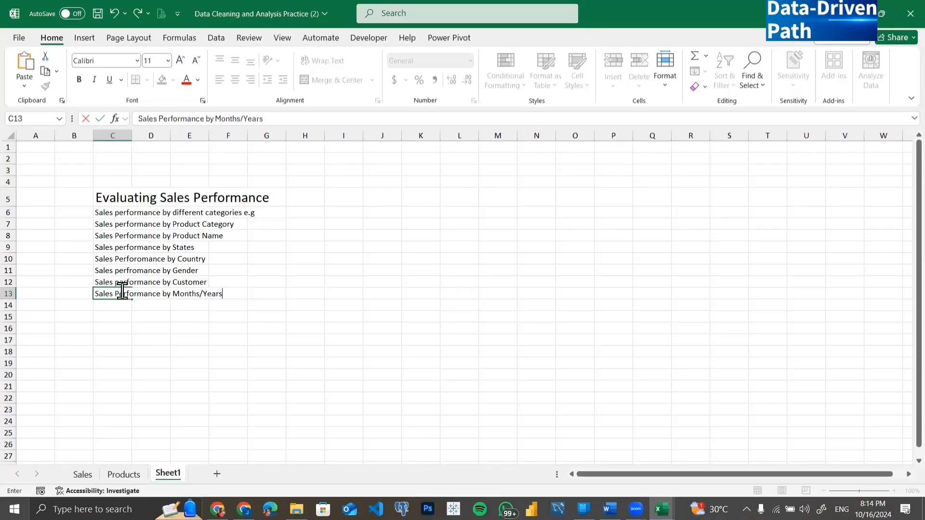
pyautogui.press('Return')
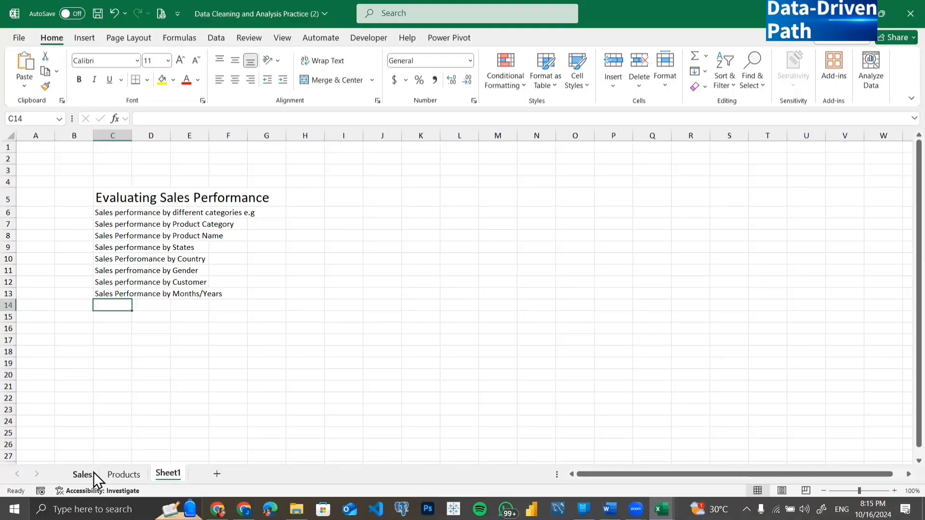
# Widen the Product Name and Category columns on the Products sheet to make their entries readable.
pyautogui.click(81, 474)
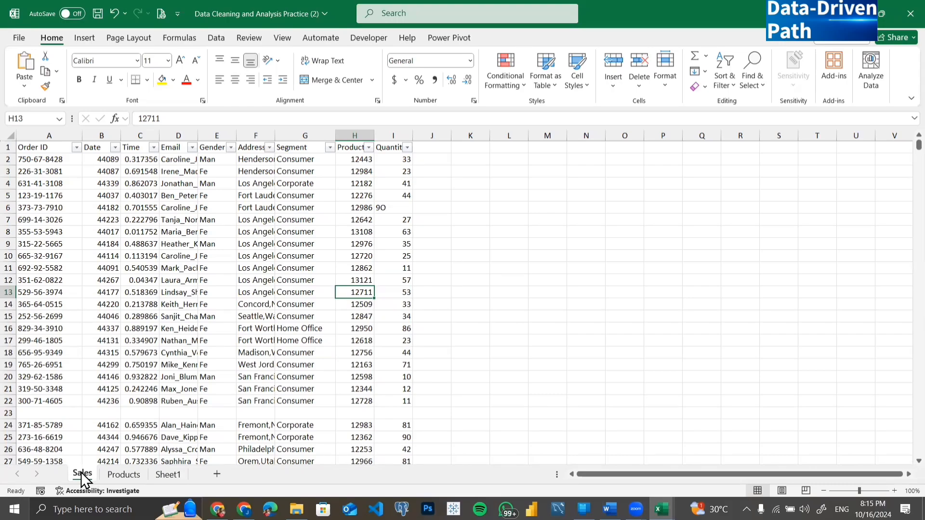
pyautogui.click(168, 474)
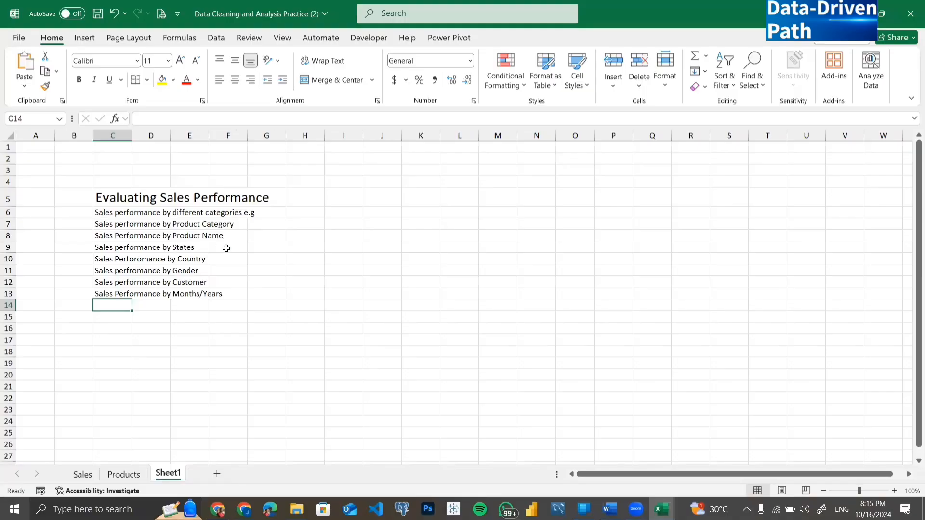
pyautogui.click(124, 474)
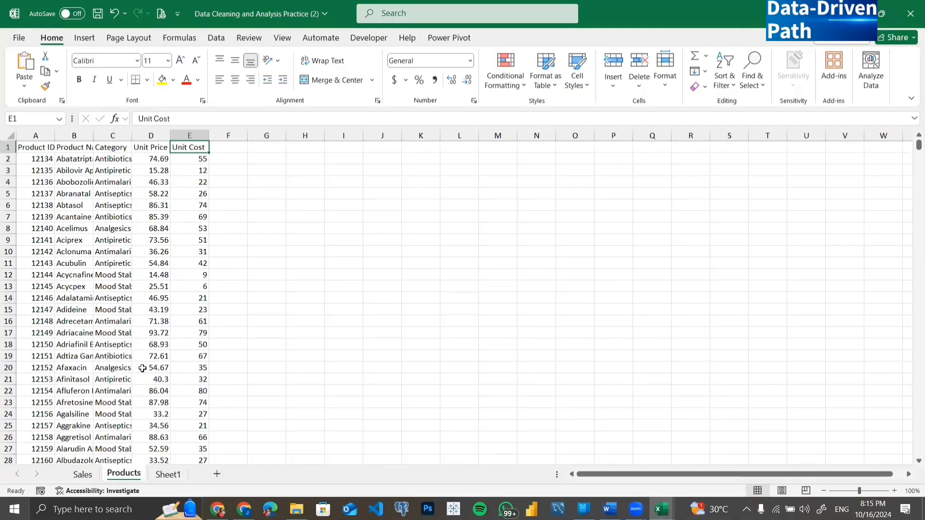
pyautogui.doubleClick(93, 135)
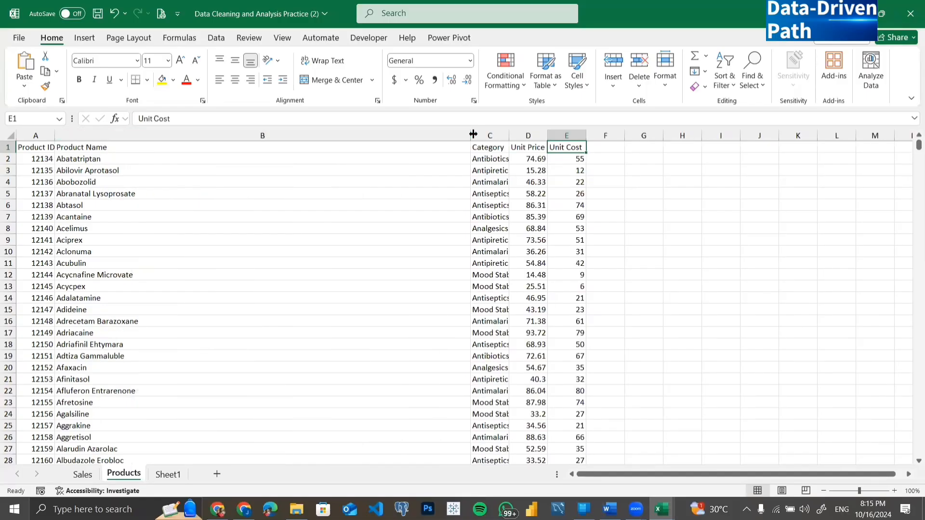
pyautogui.moveTo(470, 135); pyautogui.dragTo(301, 136)
pyautogui.moveTo(169, 152); pyautogui.dragTo(234, 135)
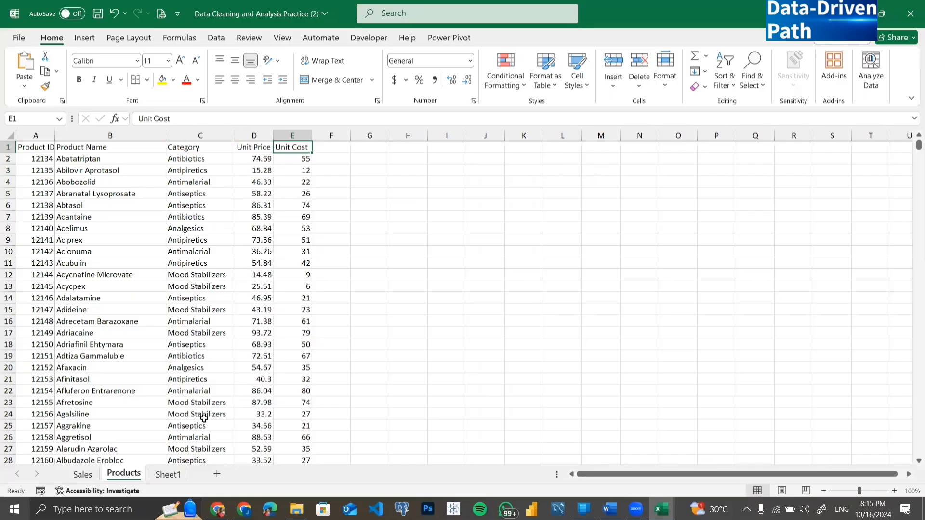
# Widen the Quantity column on the Sales sheet to fit its full header, and select the column.
pyautogui.click(81, 475)
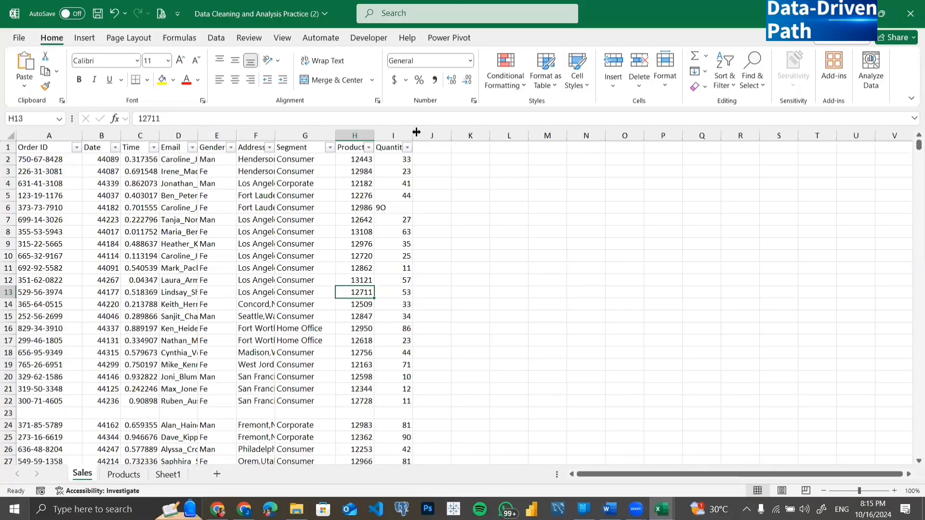
pyautogui.moveTo(413, 135); pyautogui.dragTo(434, 131)
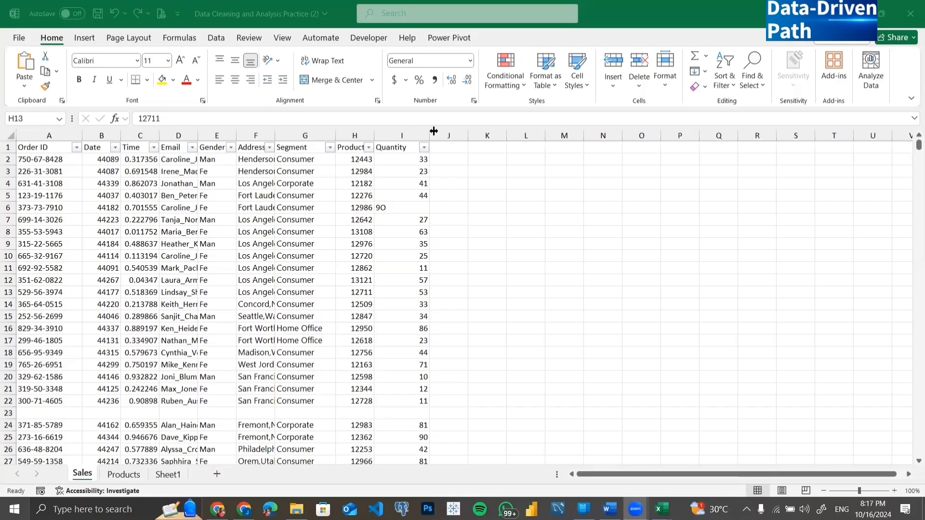
pyautogui.click(409, 131)
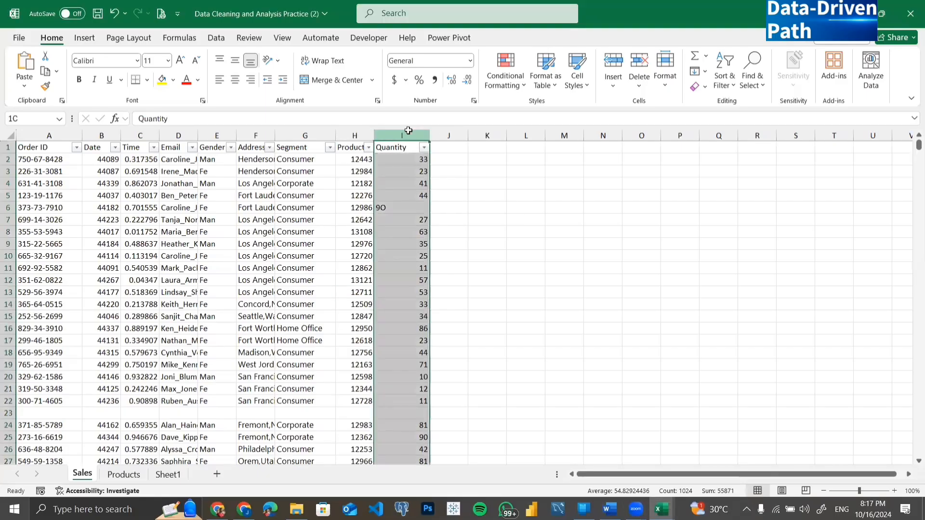
# Look through the product names and categories on the Products sheet, then return to its first rows.
pyautogui.click(124, 475)
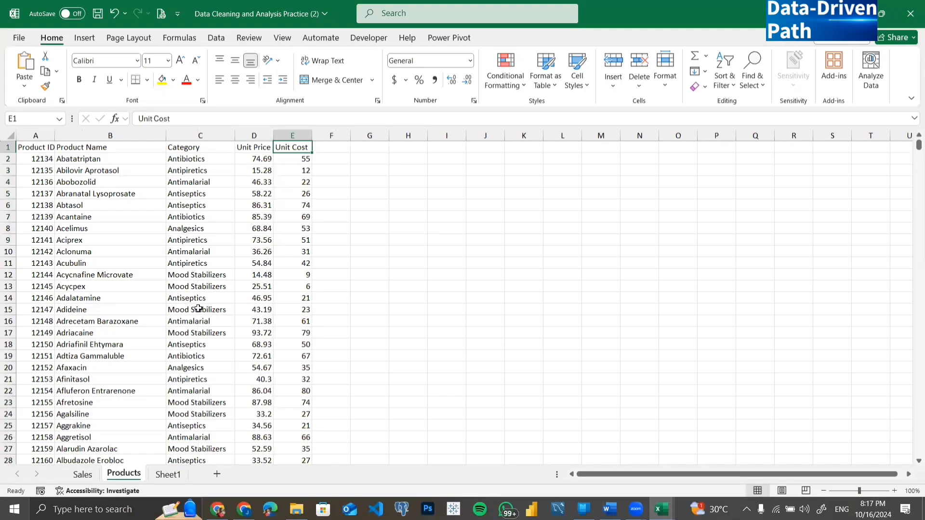
pyautogui.scroll(-20, 103, 314)
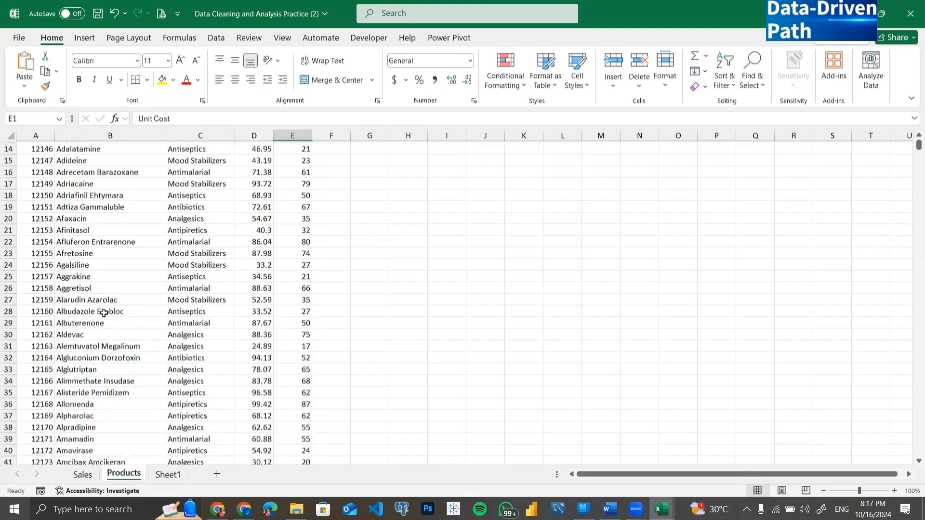
pyautogui.scroll(-20, 104, 313)
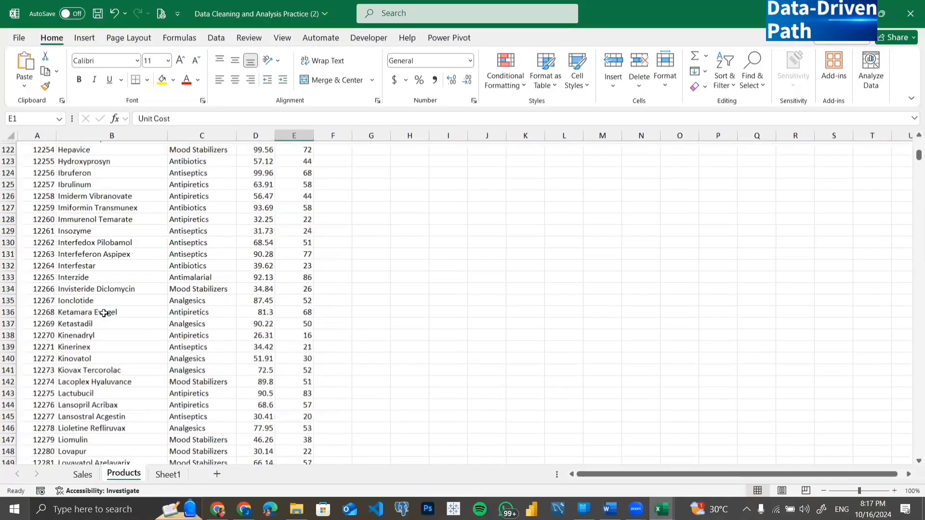
pyautogui.scroll(-5, 103, 314)
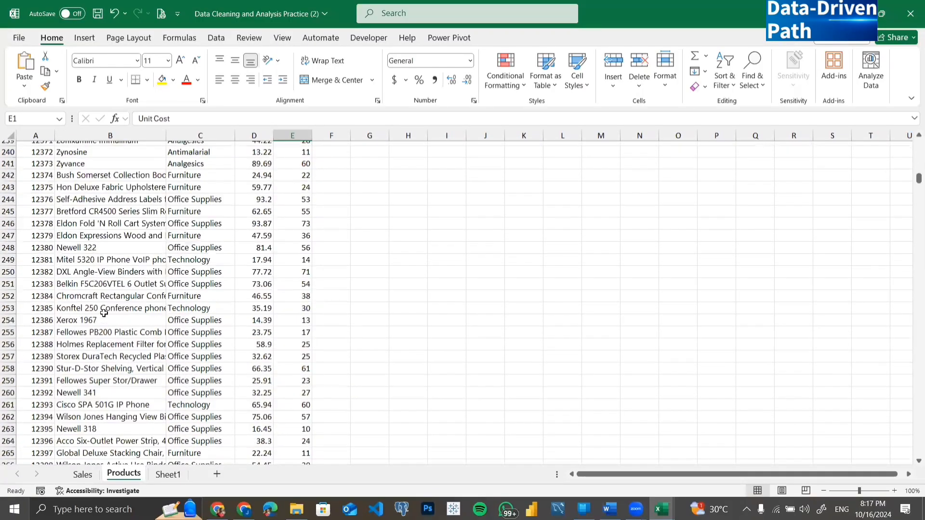
pyautogui.scroll(-19, 103, 313)
pyautogui.scroll(20, 103, 313)
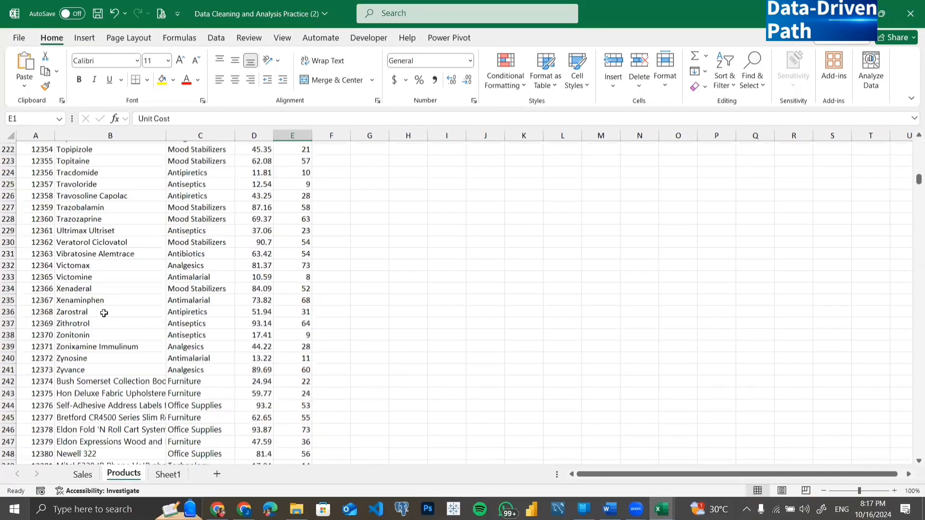
pyautogui.scroll(20, 103, 313)
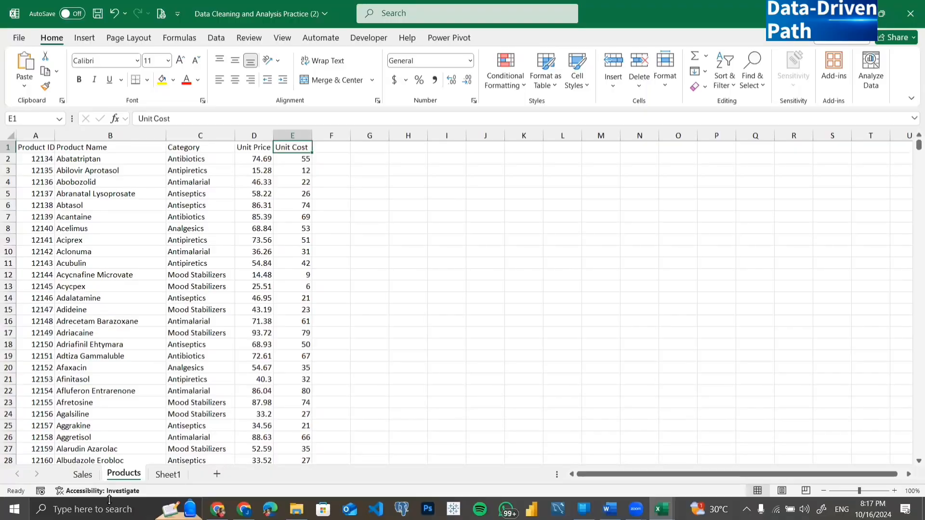
# Fit the Product ID column's width to its contents on the Sales sheet and select the whole column.
pyautogui.click(83, 475)
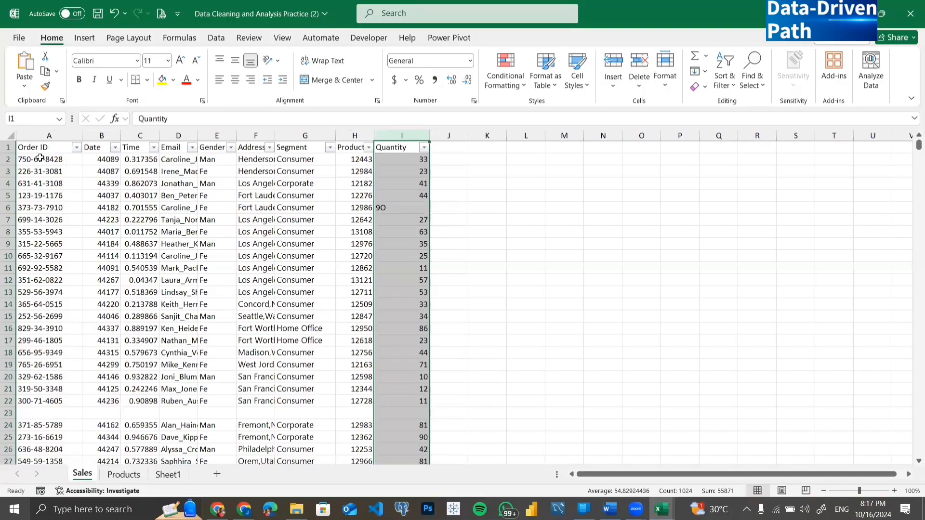
pyautogui.doubleClick(374, 134)
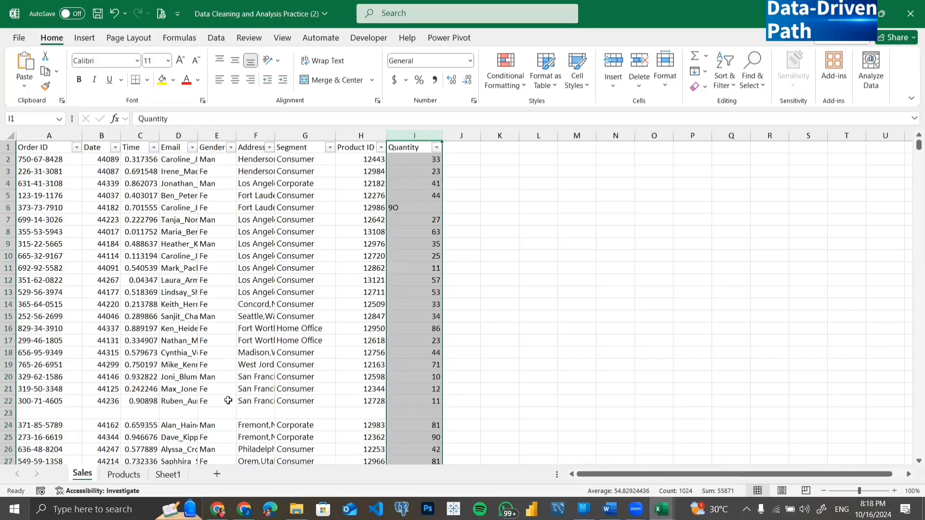
pyautogui.click(128, 479)
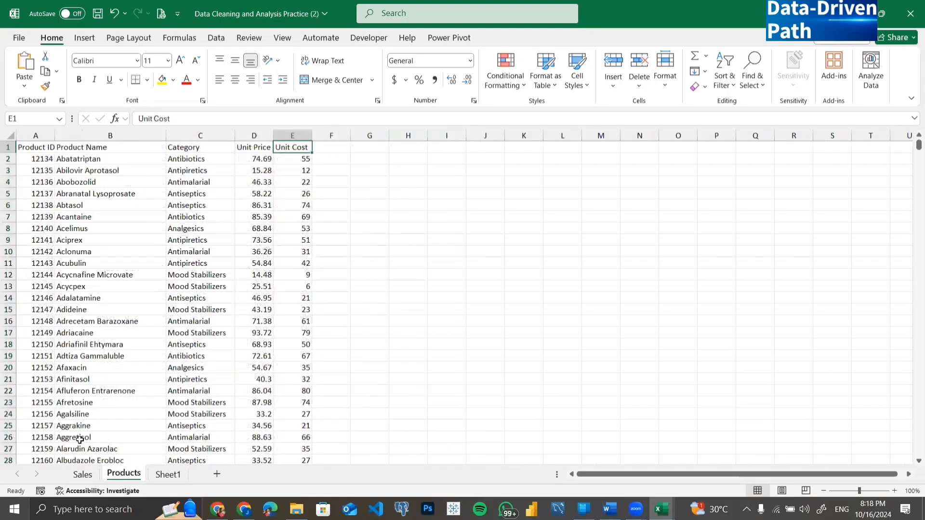
pyautogui.click(81, 476)
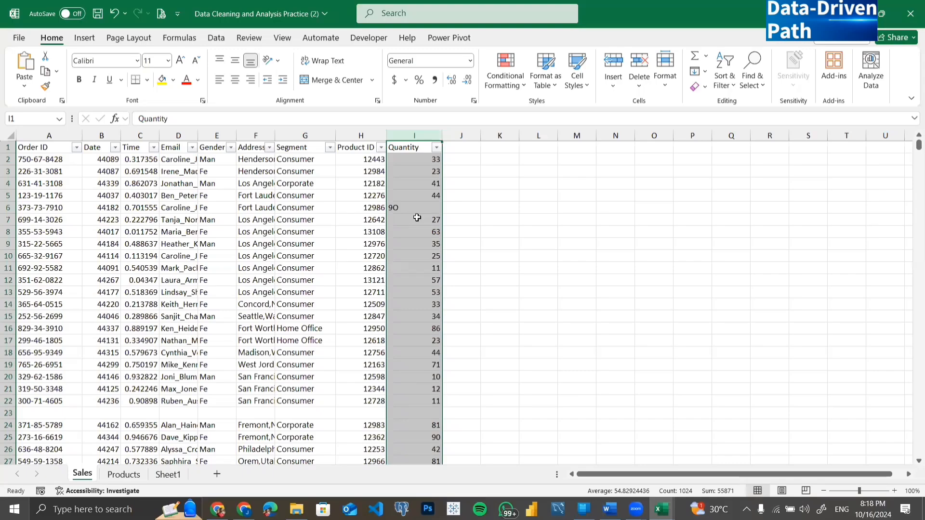
pyautogui.click(355, 135)
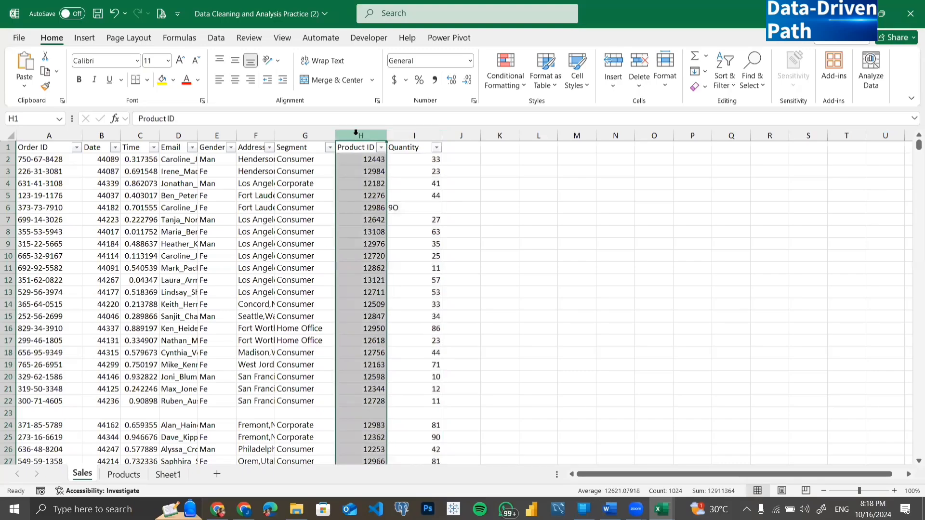
# Select the Product Name through Unit Cost columns on the Products sheet to review them, and return to the Sales sheet.
pyautogui.click(127, 475)
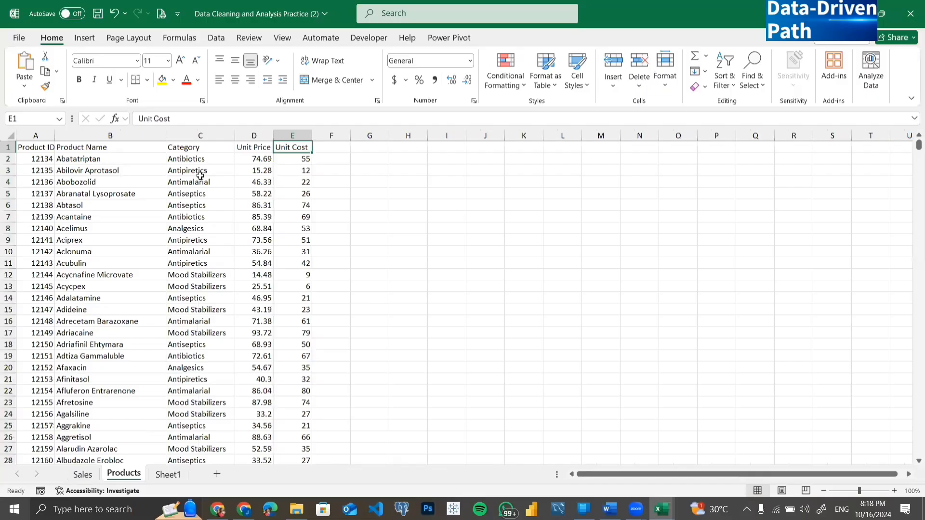
pyautogui.moveTo(110, 134); pyautogui.dragTo(292, 135)
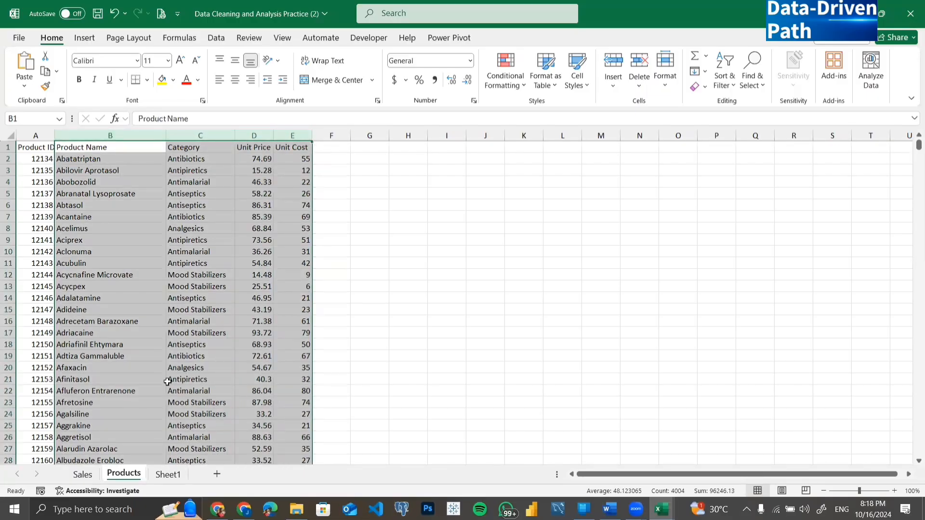
pyautogui.click(82, 475)
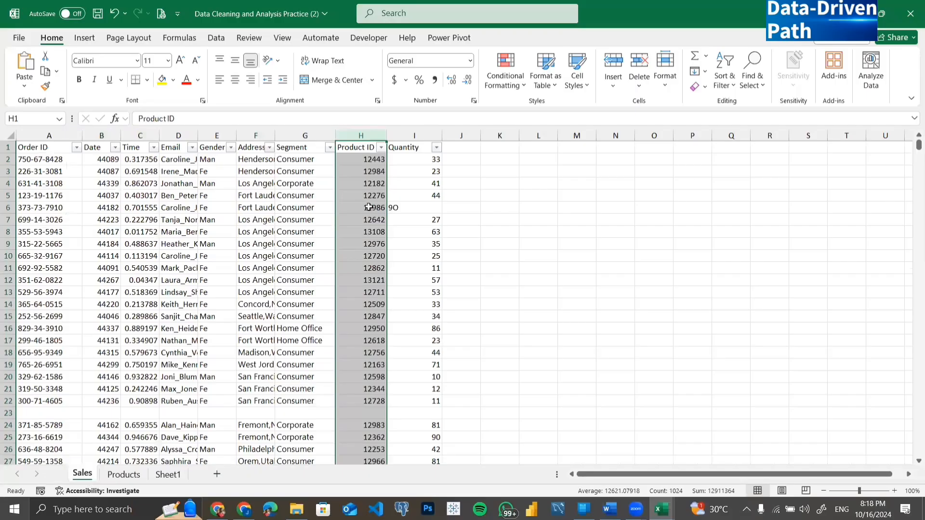
# Widen the Address column on the Sales sheet until its full city, state and country entries fit.
pyautogui.click(415, 130)
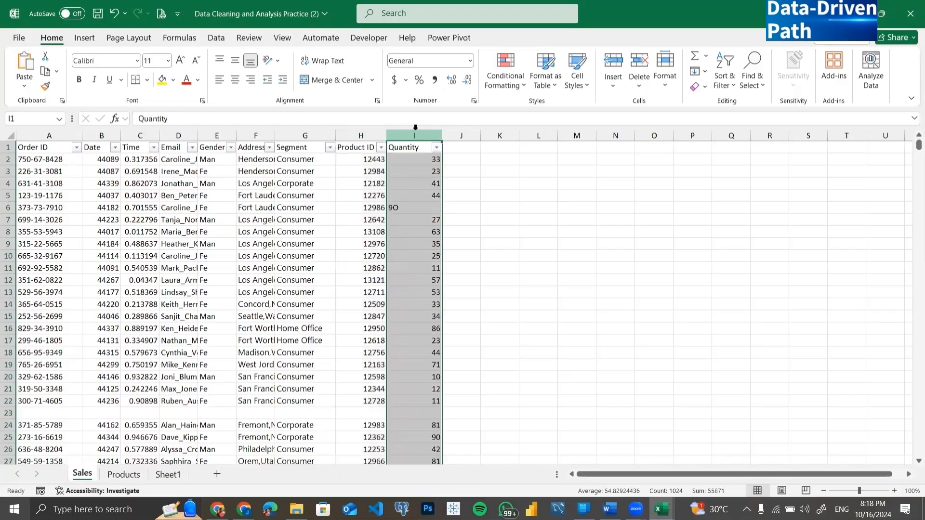
pyautogui.click(501, 135)
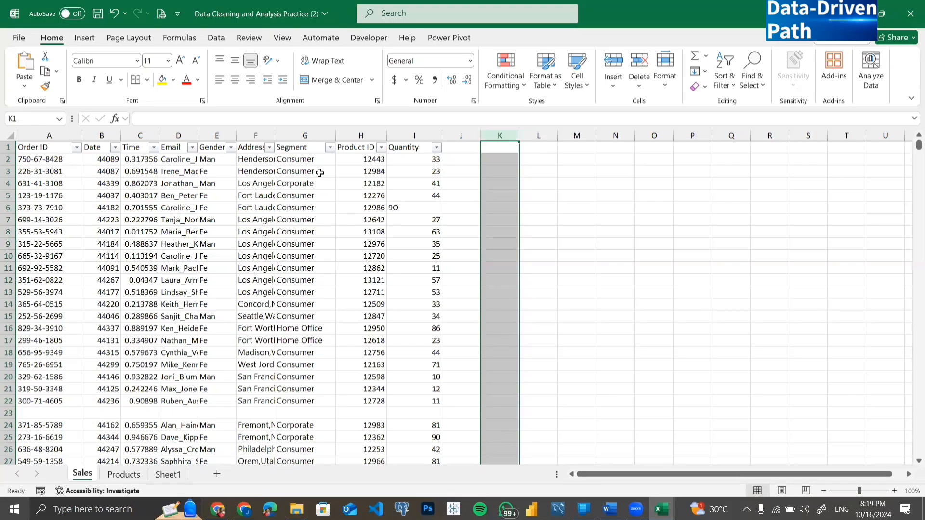
pyautogui.moveTo(274, 130); pyautogui.dragTo(312, 130)
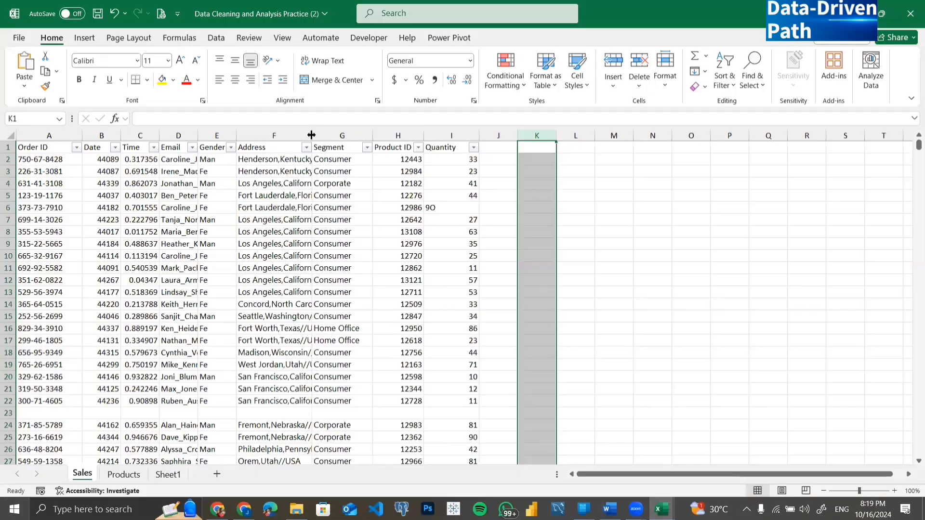
pyautogui.moveTo(311, 131); pyautogui.dragTo(362, 131)
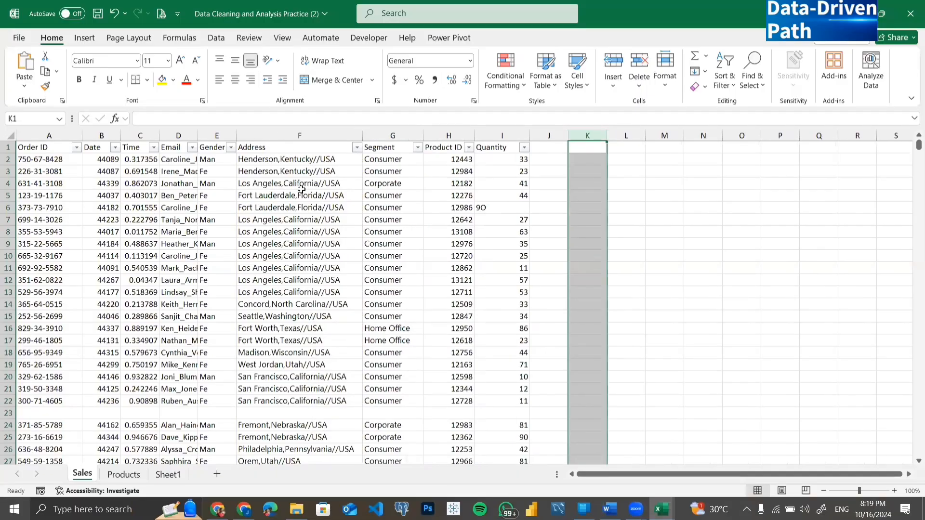
# Check the sales performance questions on Sheet1, then widen the Email column on the Sales sheet to fit its full entries.
pyautogui.click(168, 475)
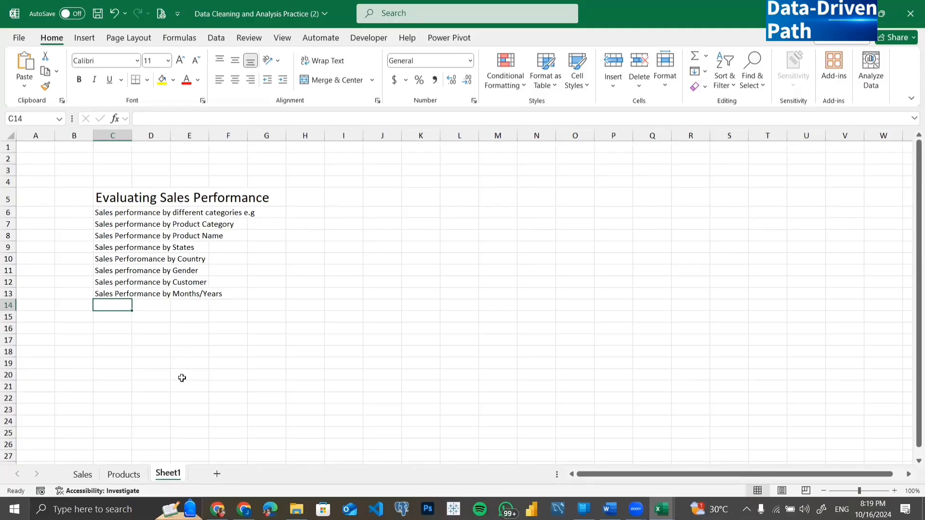
pyautogui.click(90, 478)
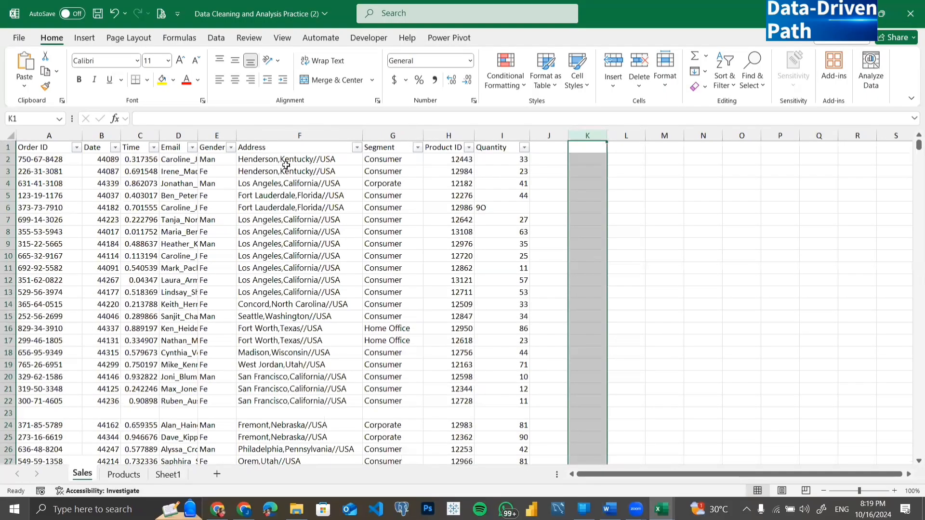
pyautogui.click(304, 134)
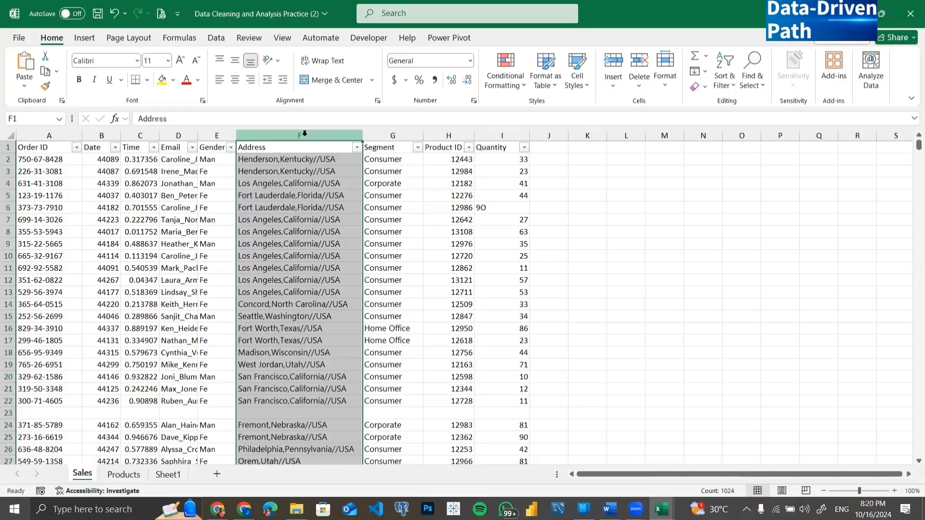
pyautogui.click(216, 133)
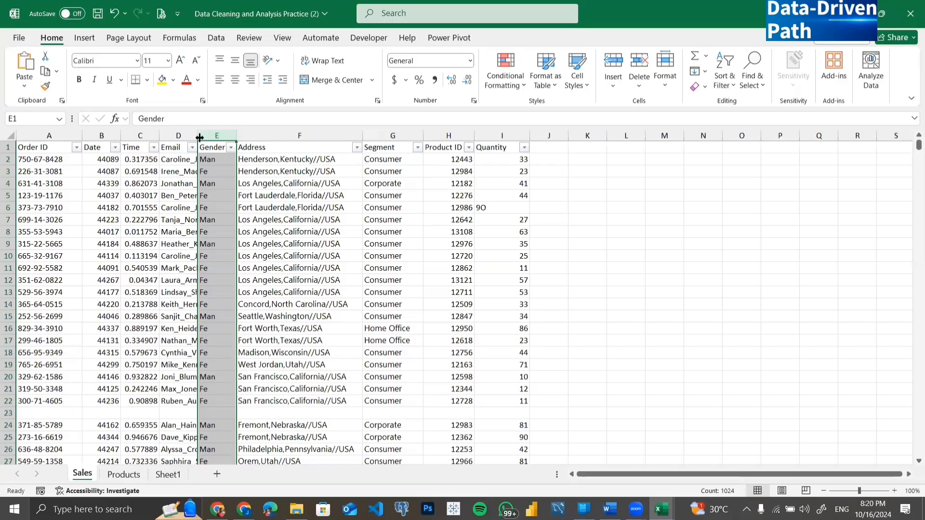
pyautogui.moveTo(198, 136); pyautogui.dragTo(295, 137)
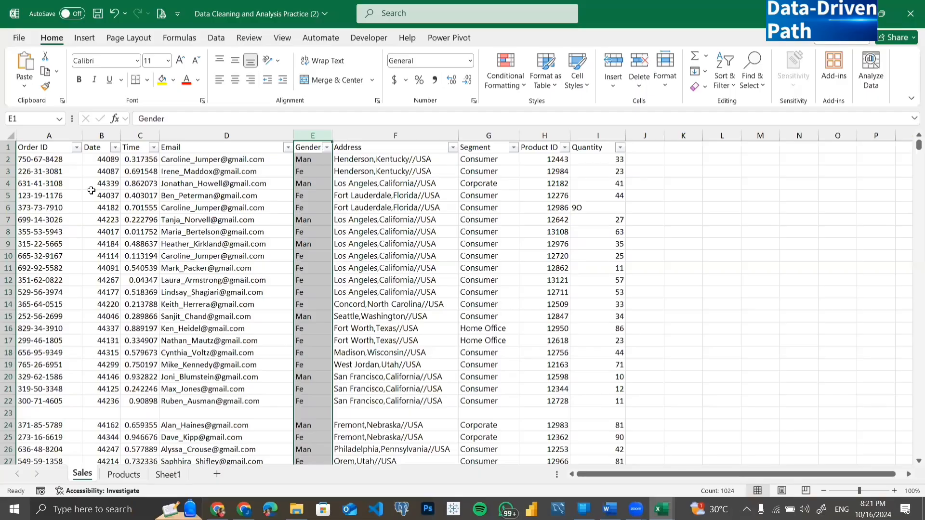
# Filter the Order ID column on the Sales sheet to show only its (Blanks) entries.
pyautogui.click(77, 147)
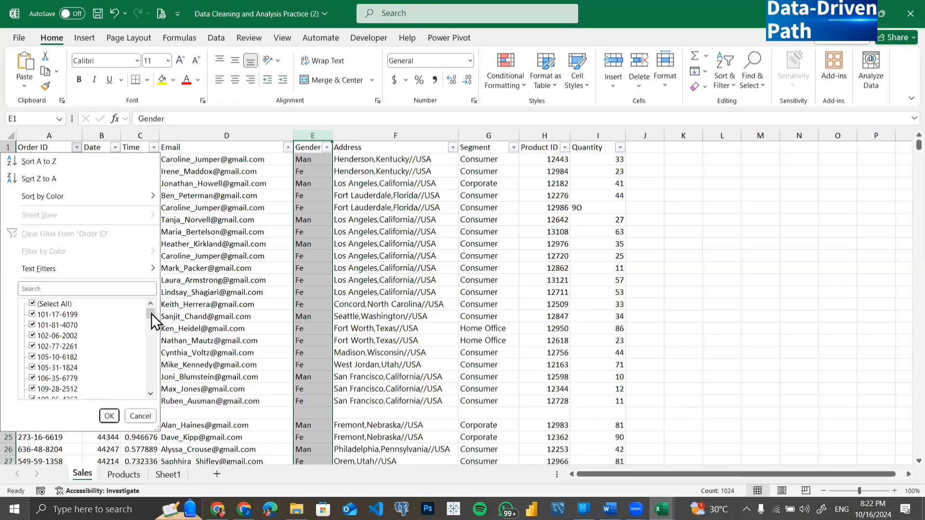
pyautogui.moveTo(151, 314); pyautogui.dragTo(151, 390)
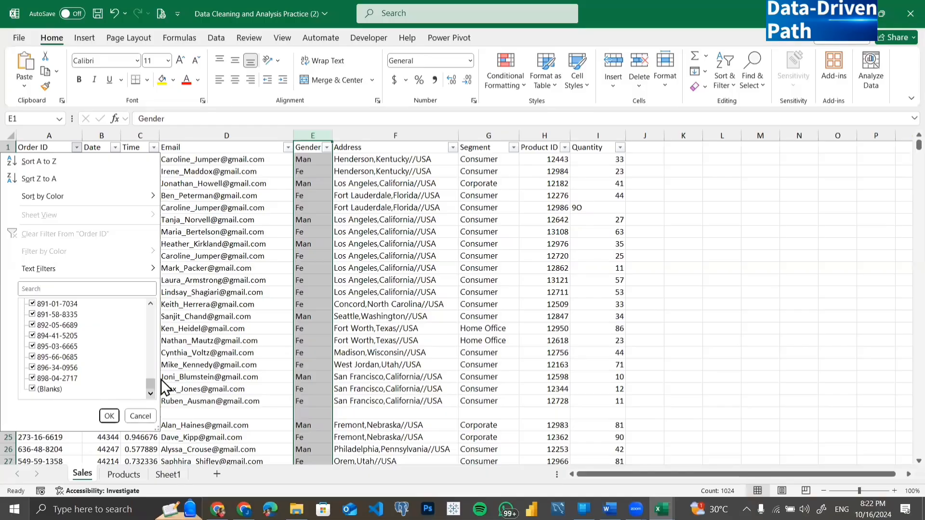
pyautogui.moveTo(148, 382); pyautogui.dragTo(146, 311)
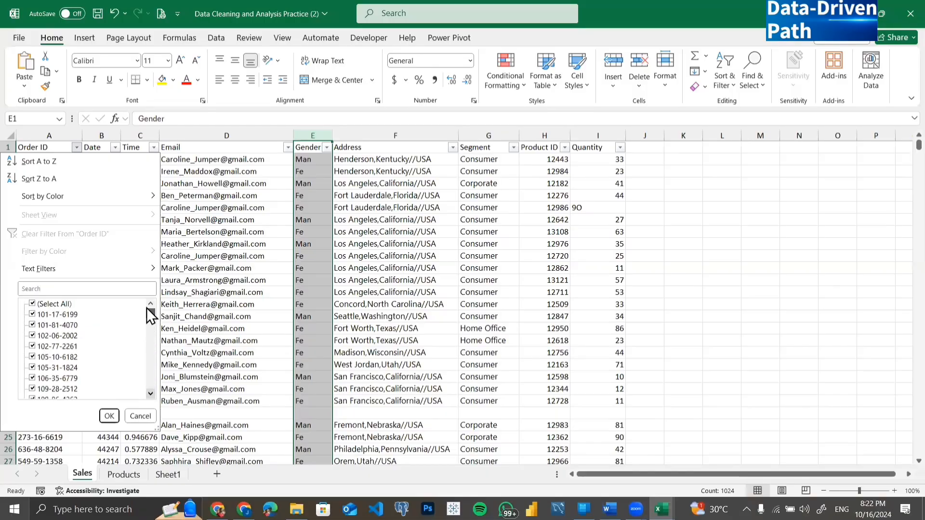
pyautogui.click(32, 303)
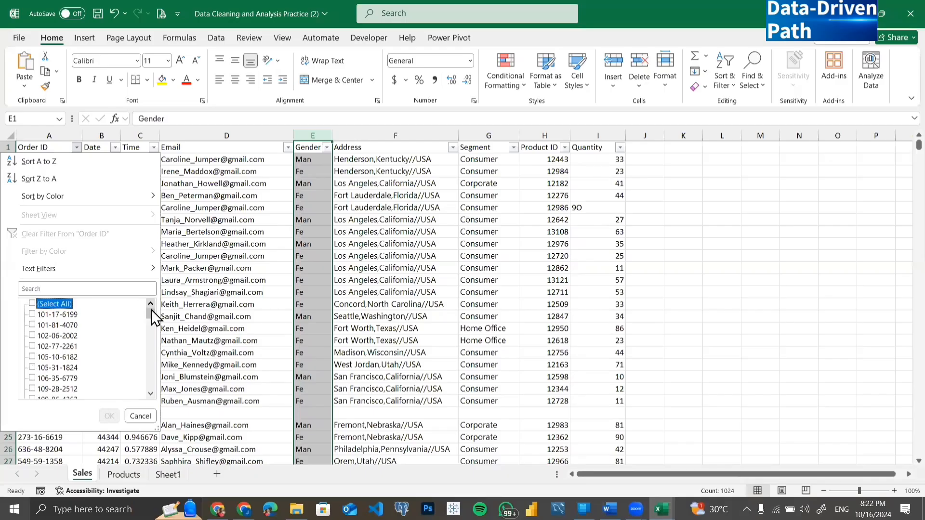
pyautogui.moveTo(153, 313); pyautogui.dragTo(150, 393)
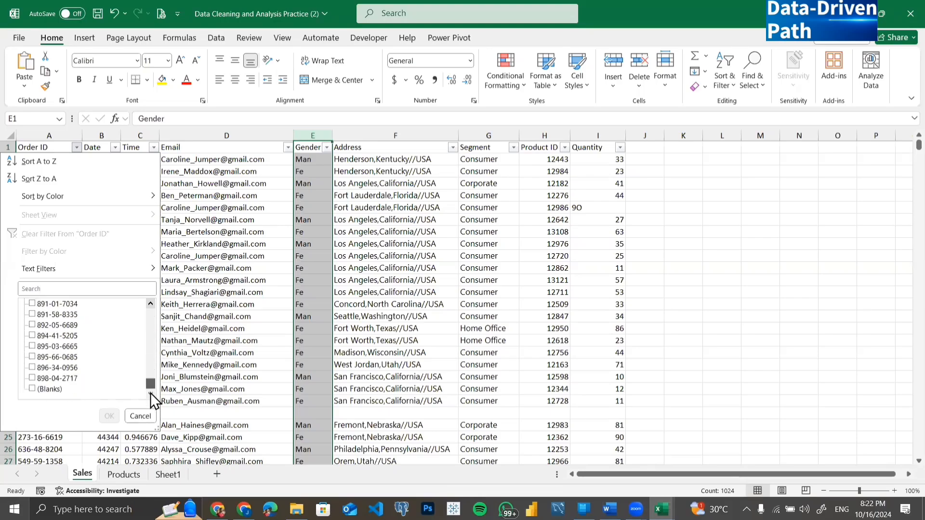
pyautogui.click(32, 389)
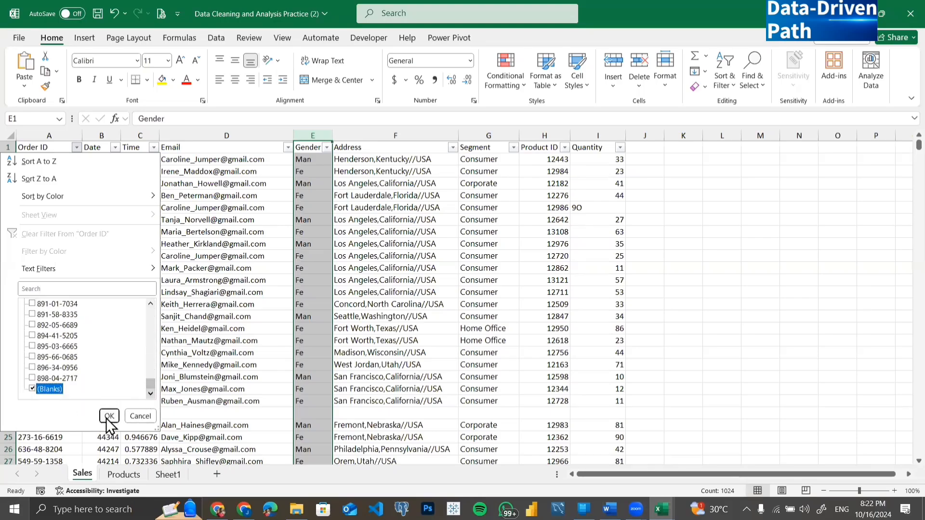
pyautogui.click(109, 417)
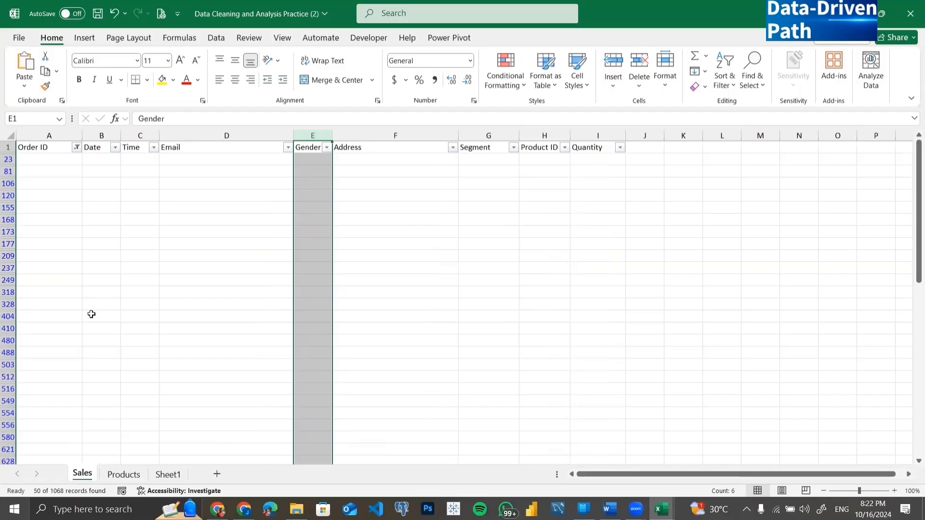
# Select the blank Order ID cells of the filtered rows from row 23 downward to inspect them.
pyautogui.click(65, 194)
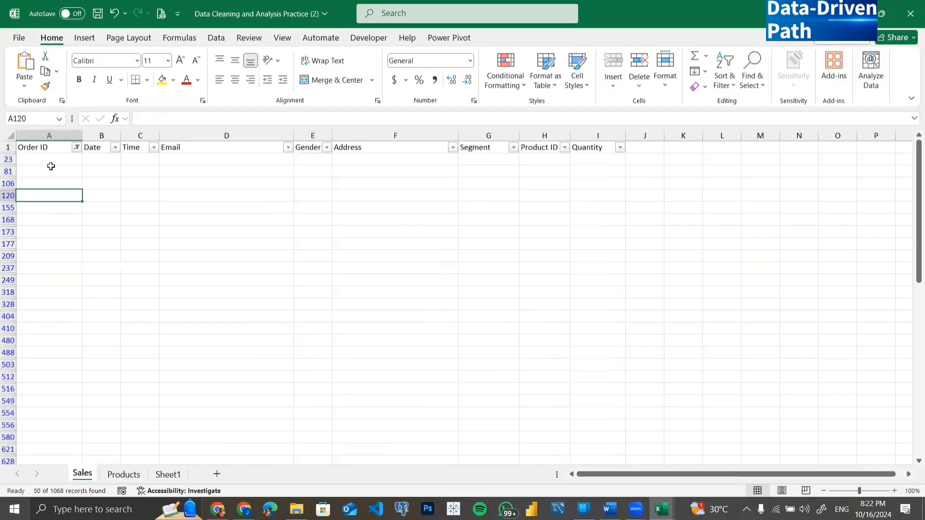
pyautogui.moveTo(47, 159); pyautogui.dragTo(48, 414)
pyautogui.scroll(8, 46, 336)
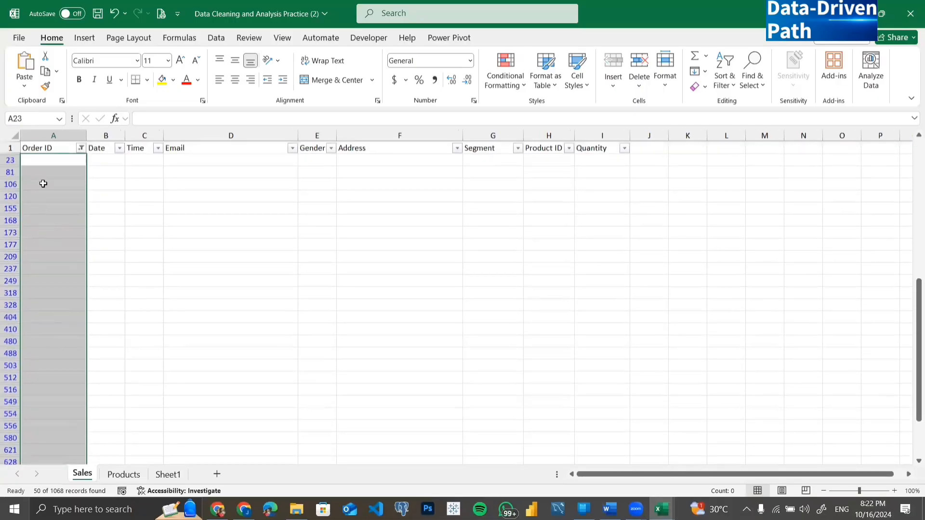
pyautogui.click(43, 183)
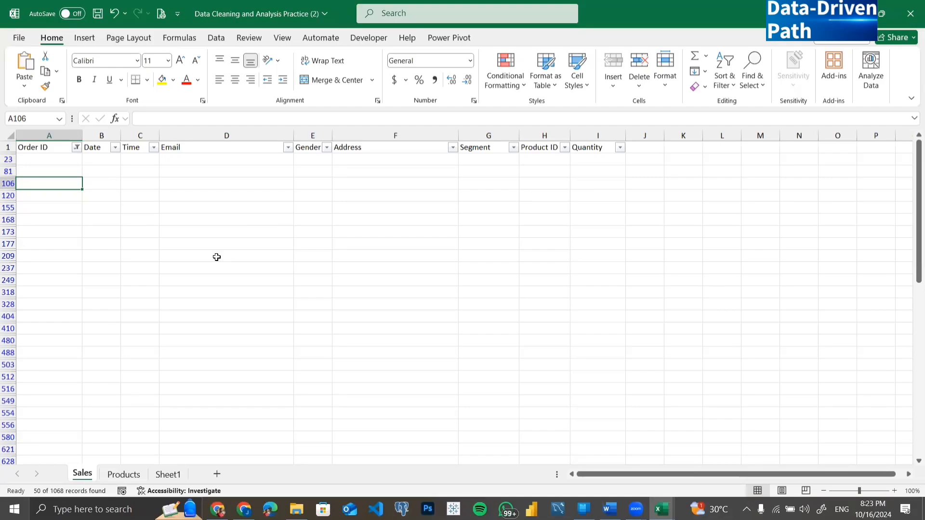
# Examine the end of the filtered Sales rows around rows 1047 to 1075, then return to the first rows.
pyautogui.scroll(-15, 78, 337)
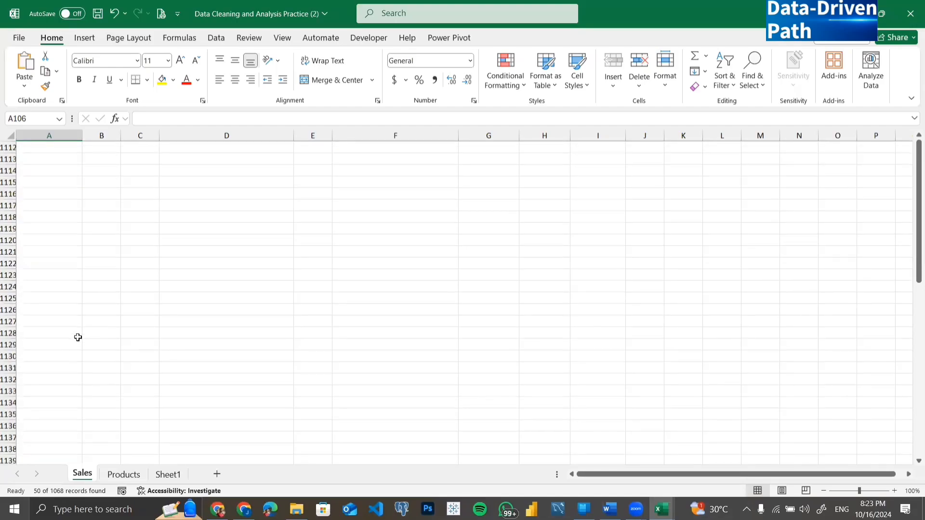
pyautogui.scroll(10, 78, 338)
pyautogui.scroll(1, 78, 337)
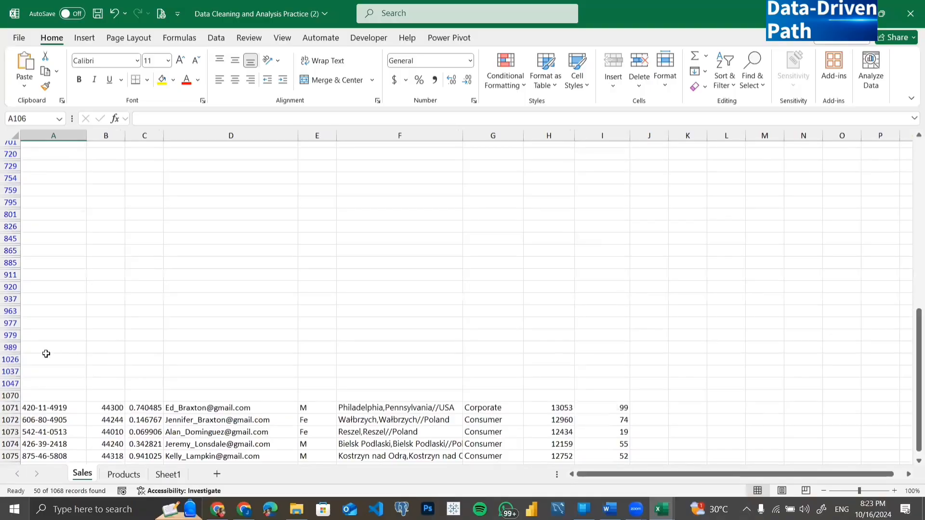
pyautogui.click(41, 385)
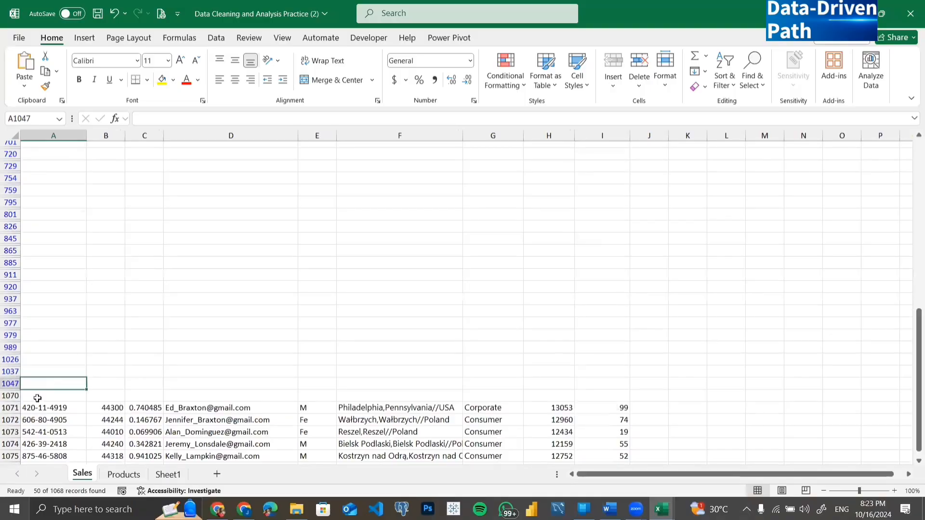
pyautogui.click(38, 398)
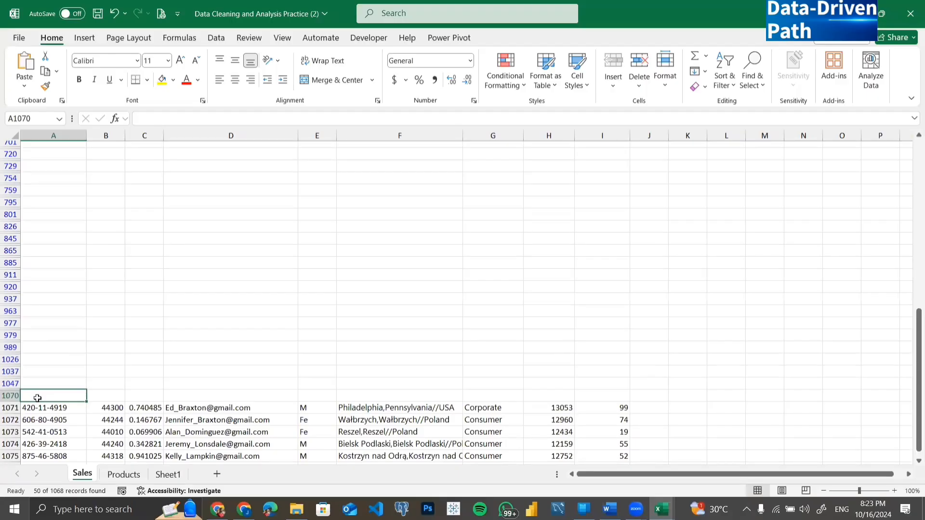
pyautogui.scroll(10, 129, 302)
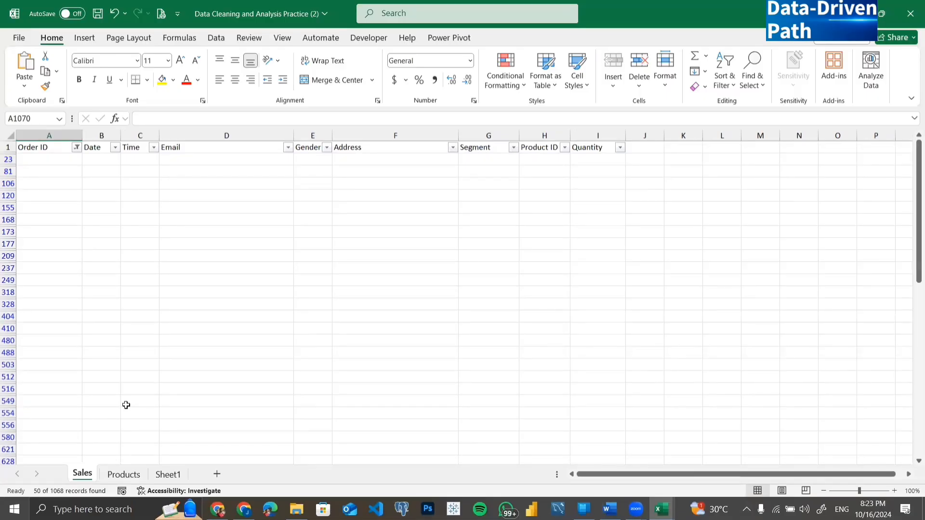
pyautogui.scroll(-5, 126, 405)
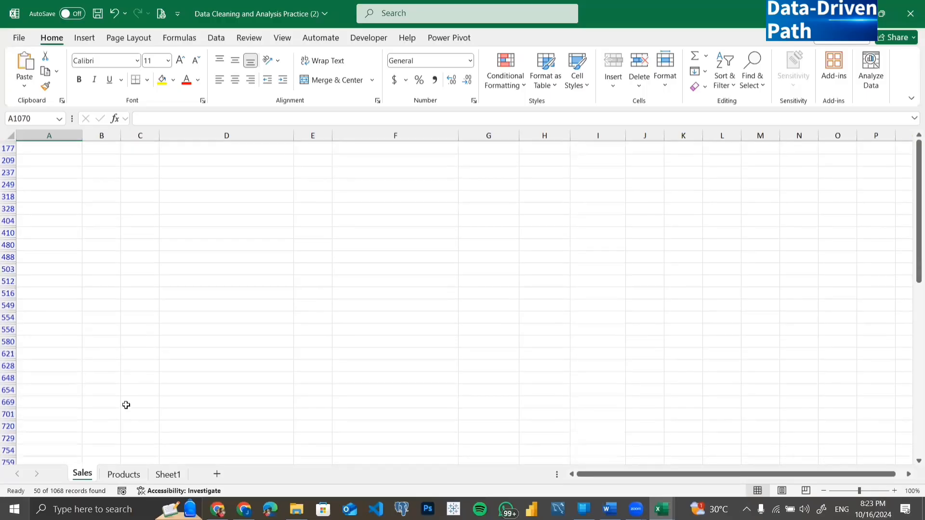
pyautogui.scroll(-5, 126, 406)
pyautogui.scroll(10, 126, 405)
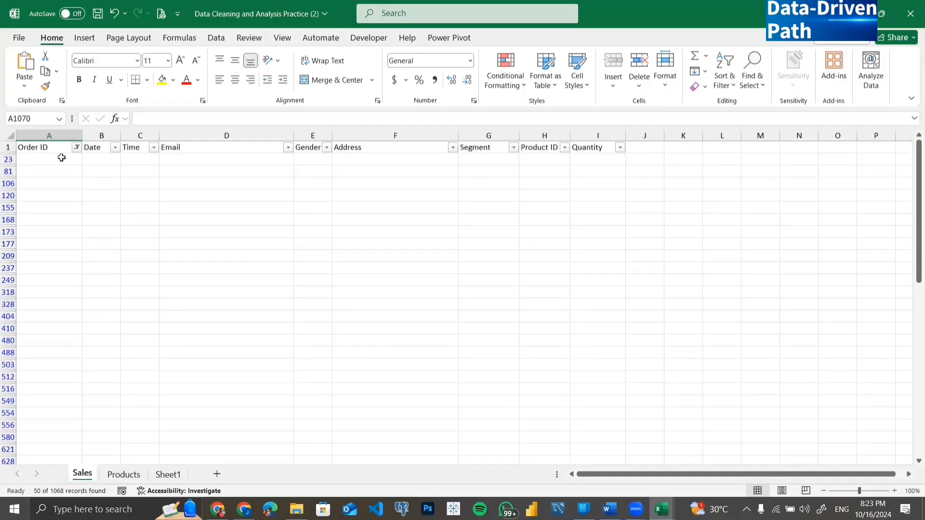
# Select the blank Order ID cells from row 23 to row 1070, then clear the Order ID filter.
pyautogui.click(50, 159)
pyautogui.moveTo(50, 158); pyautogui.dragTo(47, 376)
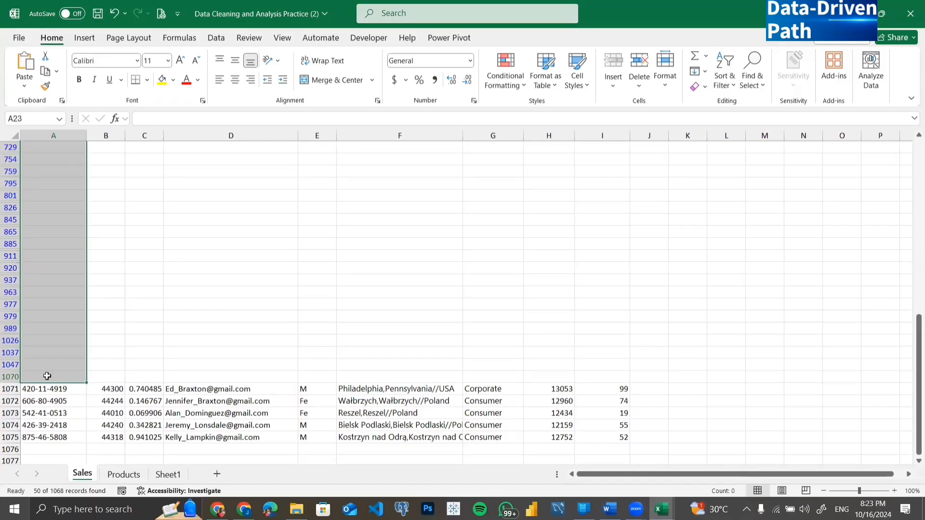
pyautogui.scroll(10, 46, 373)
pyautogui.click(121, 266)
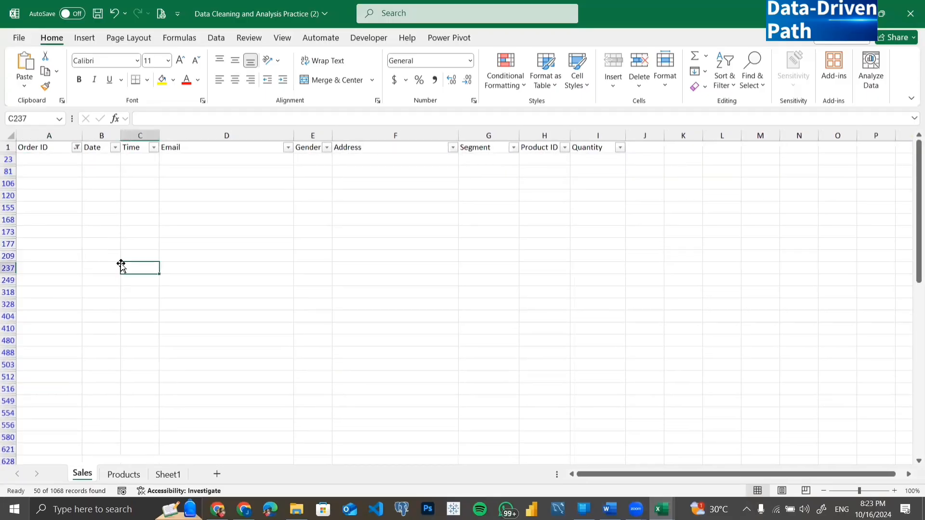
pyautogui.click(76, 148)
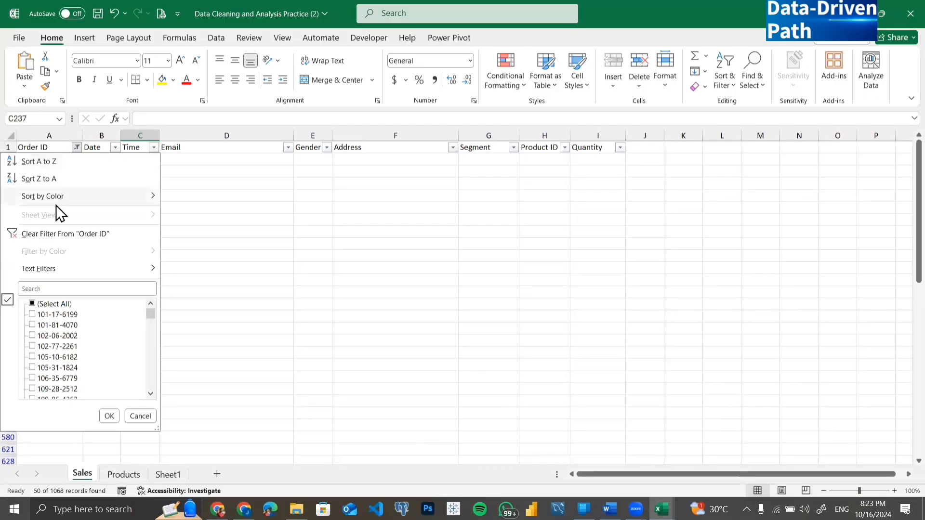
pyautogui.click(51, 234)
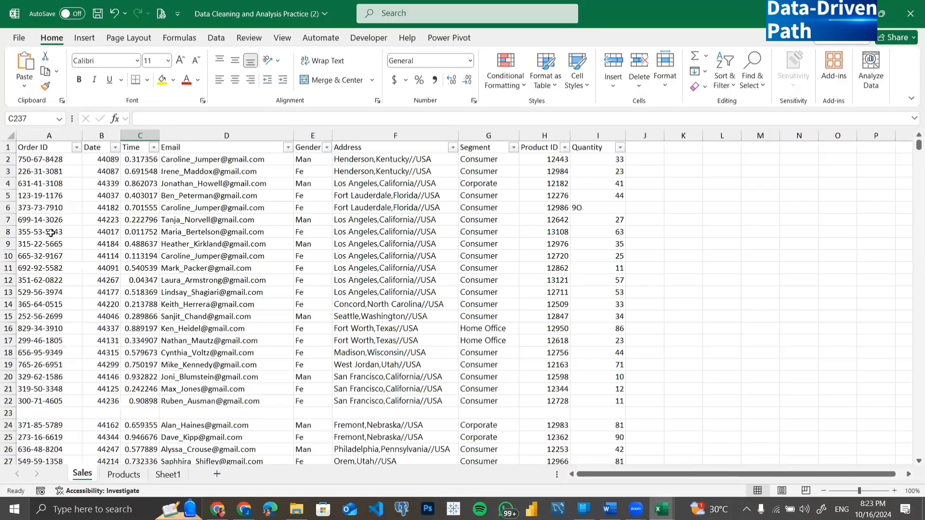
# Filter the Sales sheet's Order ID column again so that only (Blanks) entries are shown.
pyautogui.click(75, 148)
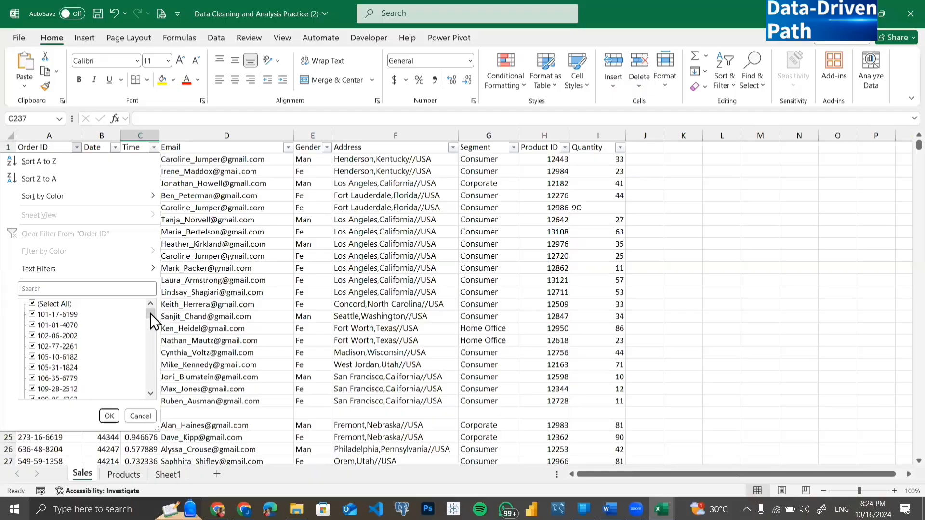
pyautogui.moveTo(150, 313); pyautogui.dragTo(149, 388)
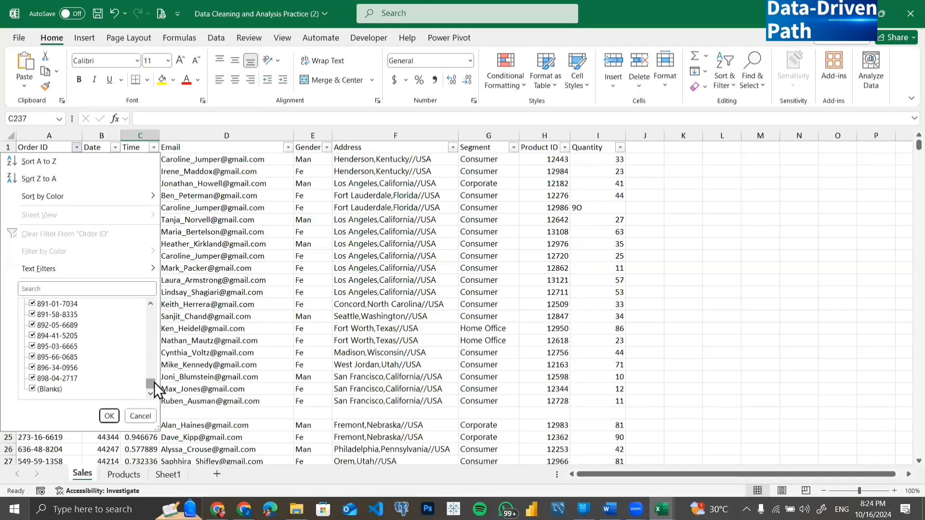
pyautogui.moveTo(154, 382); pyautogui.dragTo(153, 305)
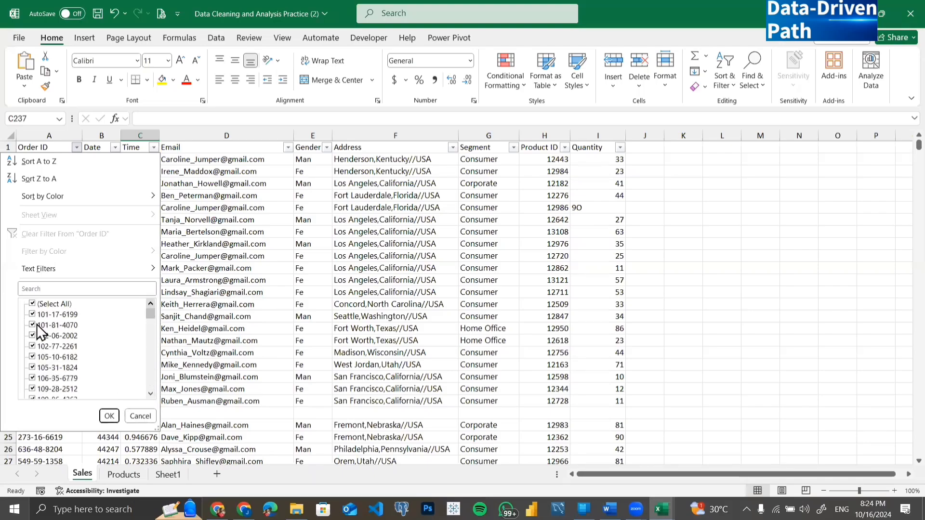
pyautogui.click(31, 303)
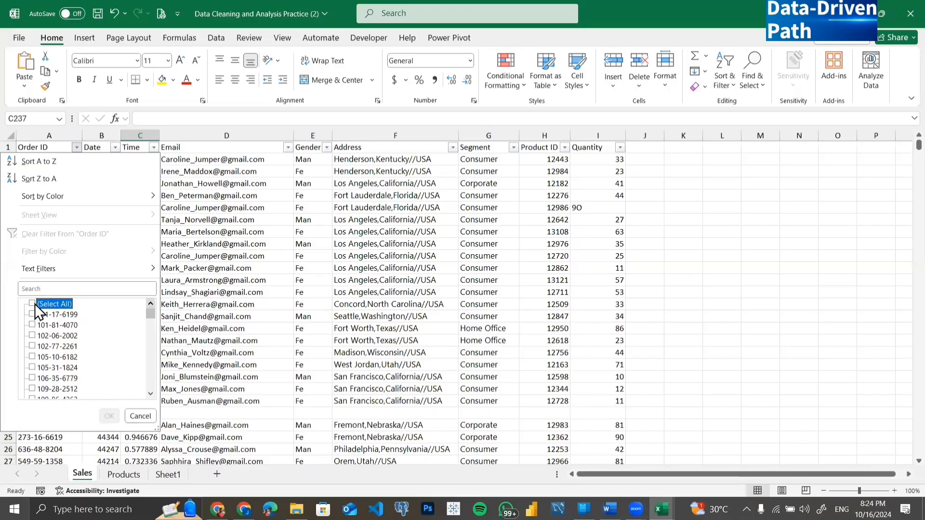
pyautogui.click(149, 316)
pyautogui.moveTo(149, 316); pyautogui.dragTo(149, 388)
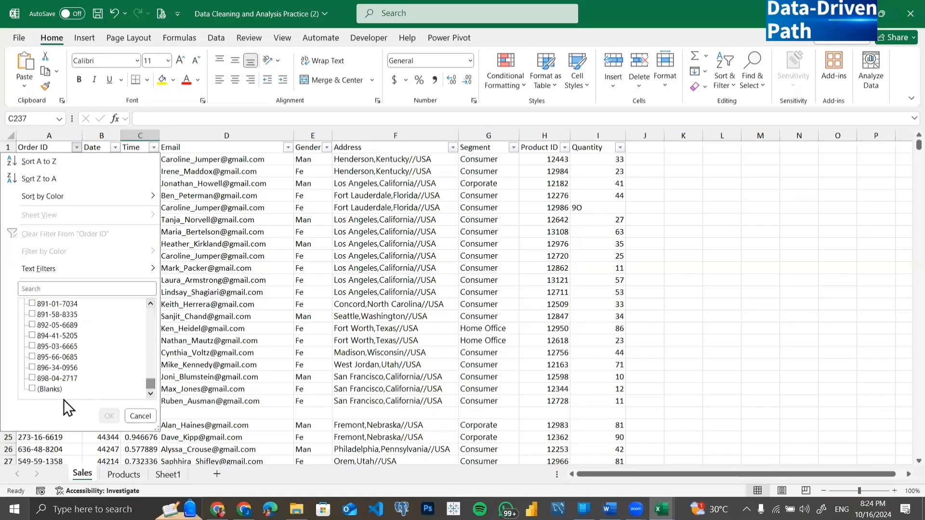
pyautogui.click(31, 388)
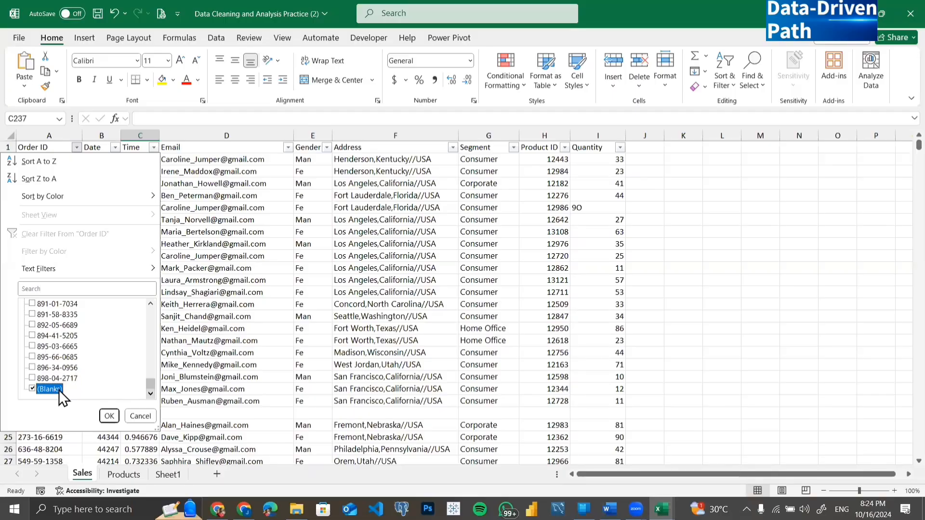
pyautogui.click(109, 417)
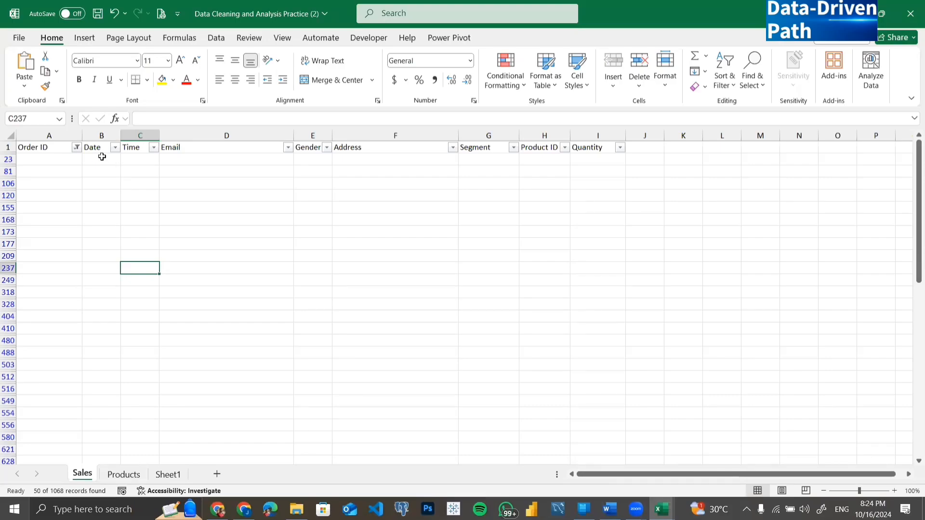
# Inspect the filtered rows by selecting their cells from Date to Product ID and in the Order ID column.
pyautogui.moveTo(101, 158); pyautogui.dragTo(141, 171)
pyautogui.moveTo(253, 223); pyautogui.dragTo(521, 418)
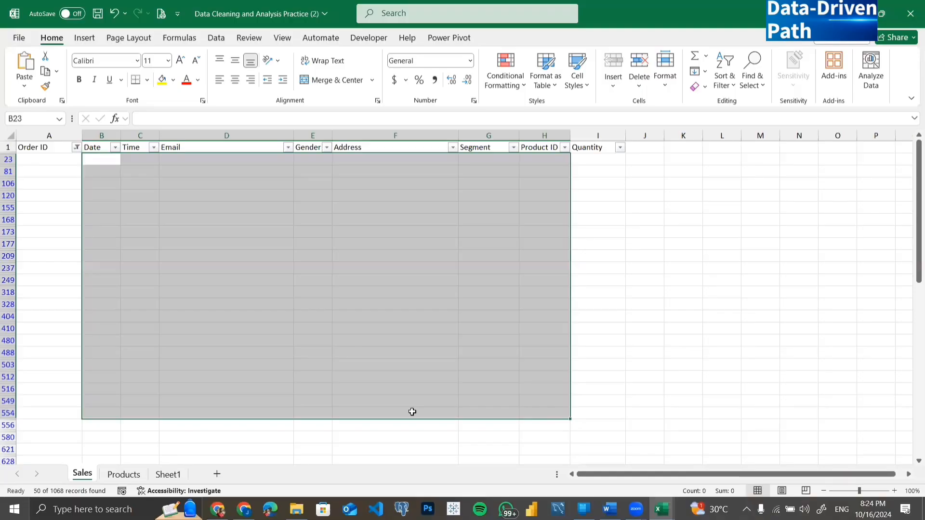
pyautogui.moveTo(57, 160); pyautogui.dragTo(43, 239)
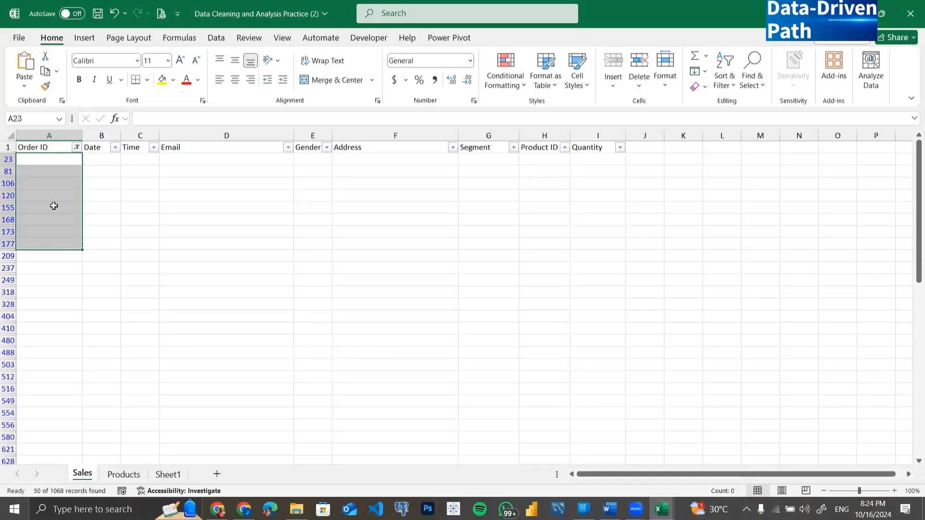
pyautogui.click(44, 160)
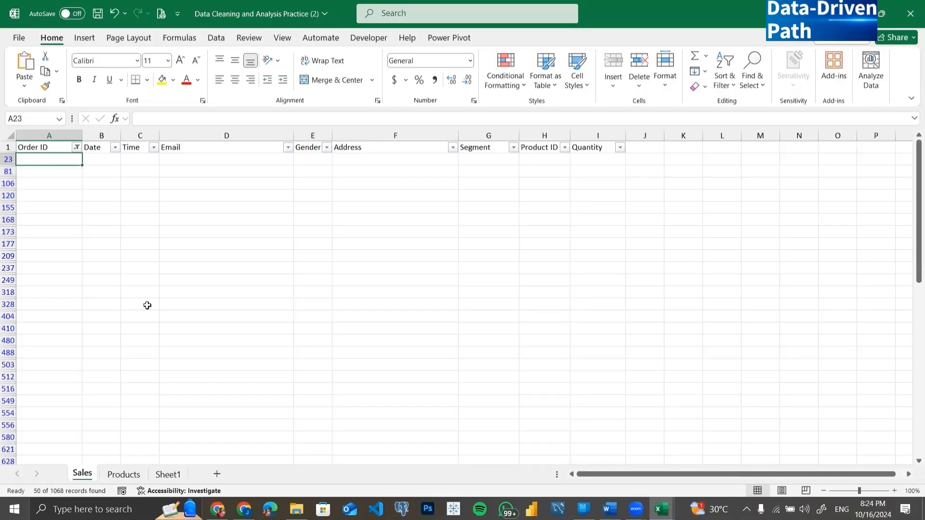
# Delete the sheet rows of all filtered blank Order ID cells from row 23 to row 1070.
pyautogui.moveTo(46, 159); pyautogui.dragTo(38, 398)
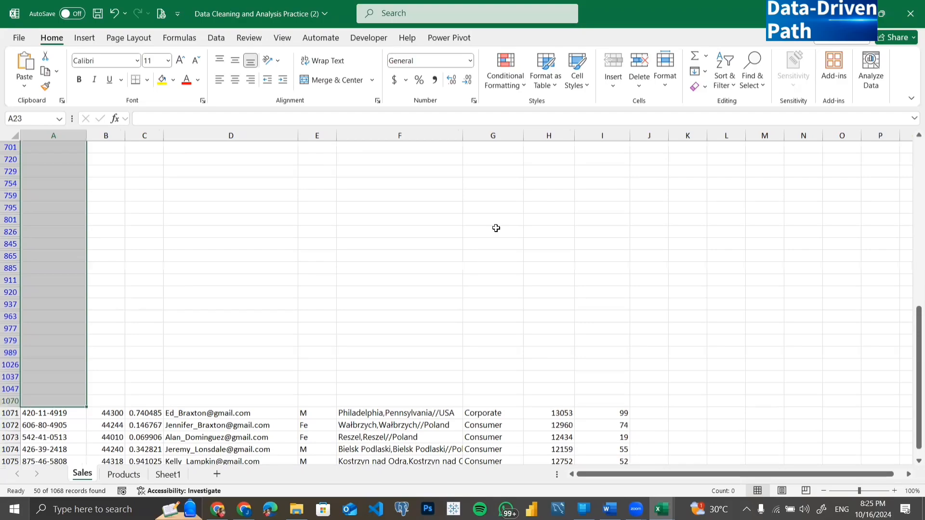
pyautogui.hotkey('ctrl', '-')
pyautogui.click(639, 87)
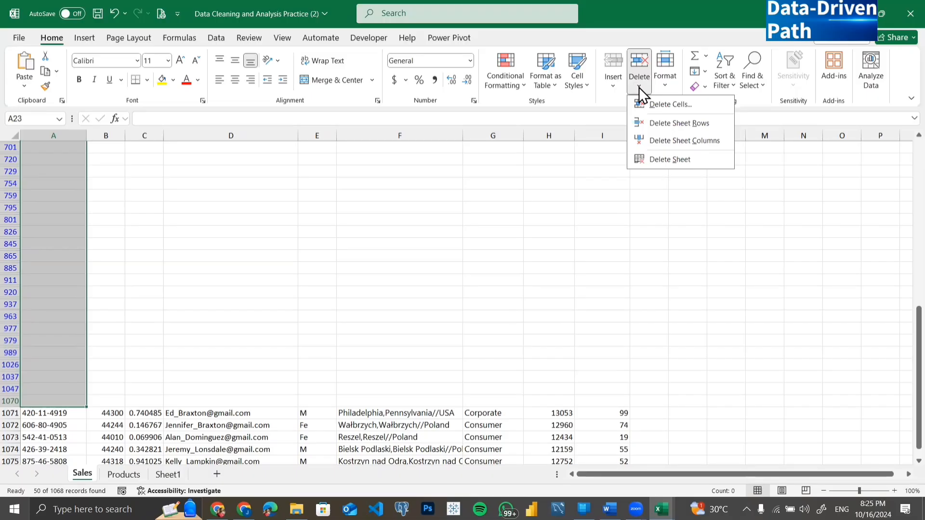
pyautogui.click(681, 123)
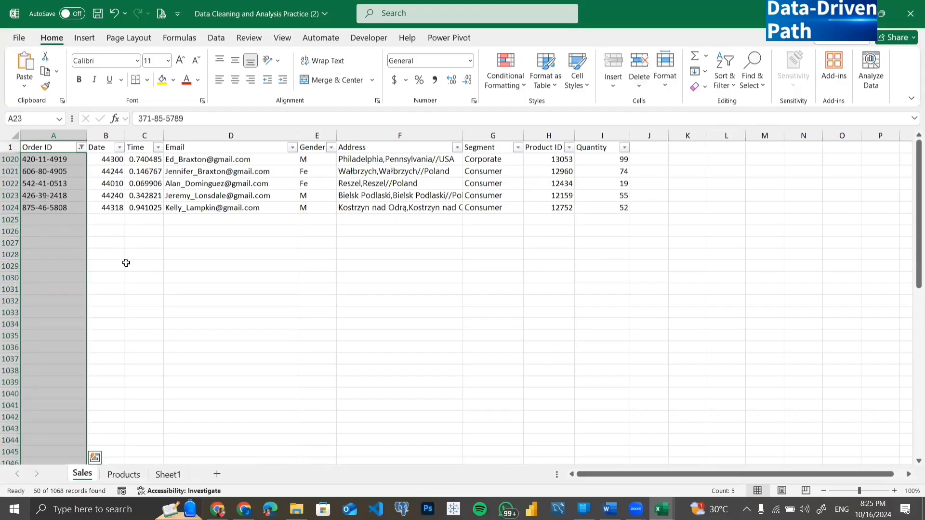
pyautogui.click(126, 265)
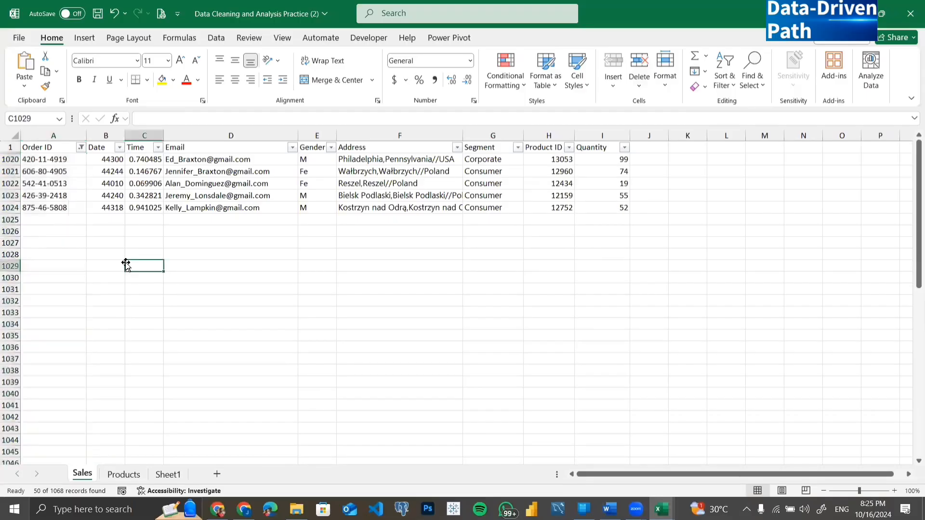
# Check the Order ID filter list for remaining blank entries and clear the filter from Order ID.
pyautogui.click(81, 148)
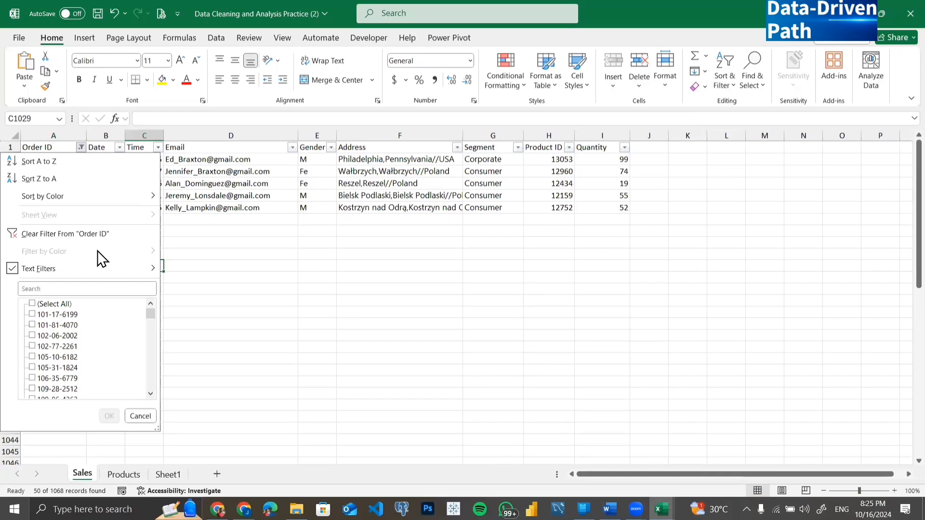
pyautogui.moveTo(150, 314); pyautogui.dragTo(149, 392)
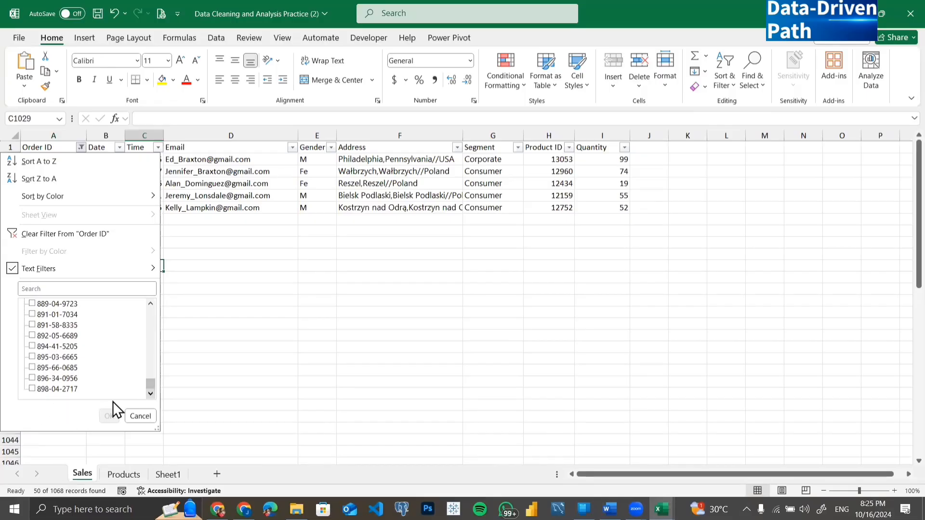
pyautogui.moveTo(150, 382); pyautogui.dragTo(154, 308)
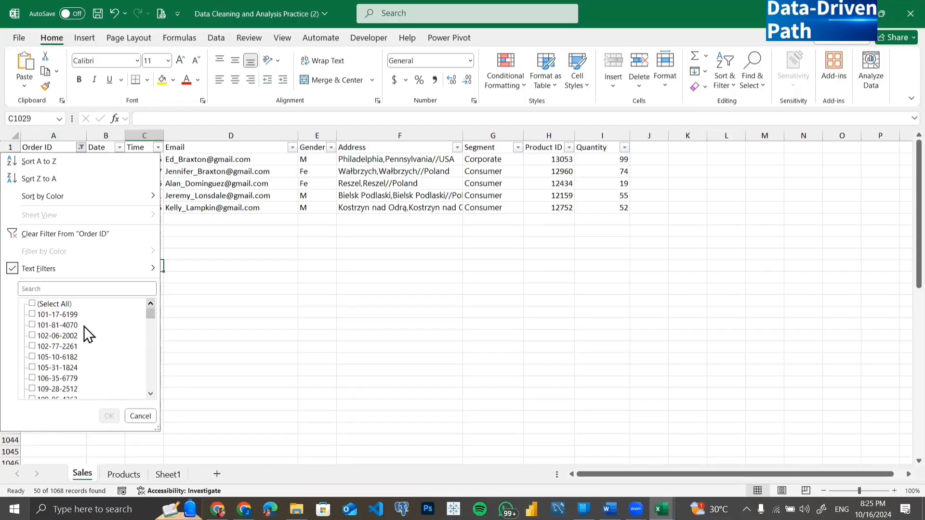
pyautogui.click(54, 234)
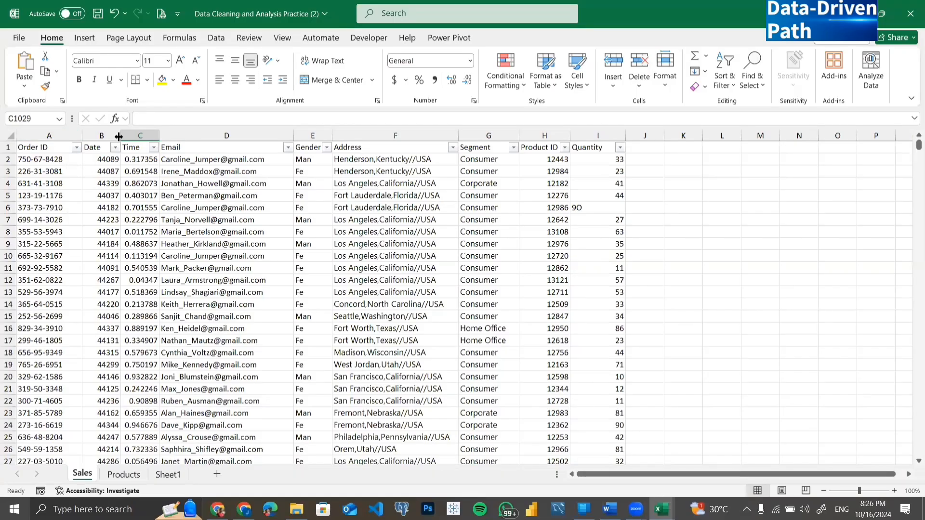
# Widen the Date column on the Sales sheet and apply the Short Date format to the whole column.
pyautogui.moveTo(121, 134); pyautogui.dragTo(140, 134)
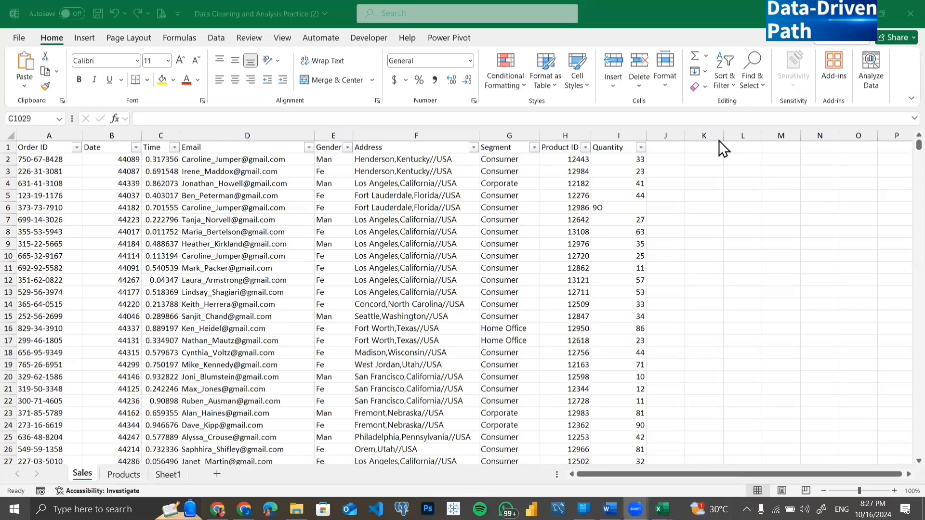
pyautogui.click(112, 136)
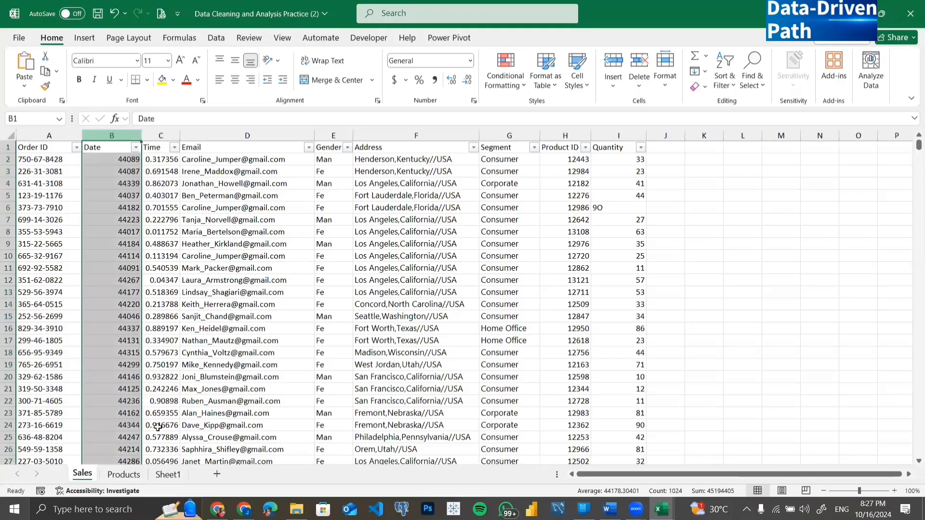
pyautogui.click(124, 475)
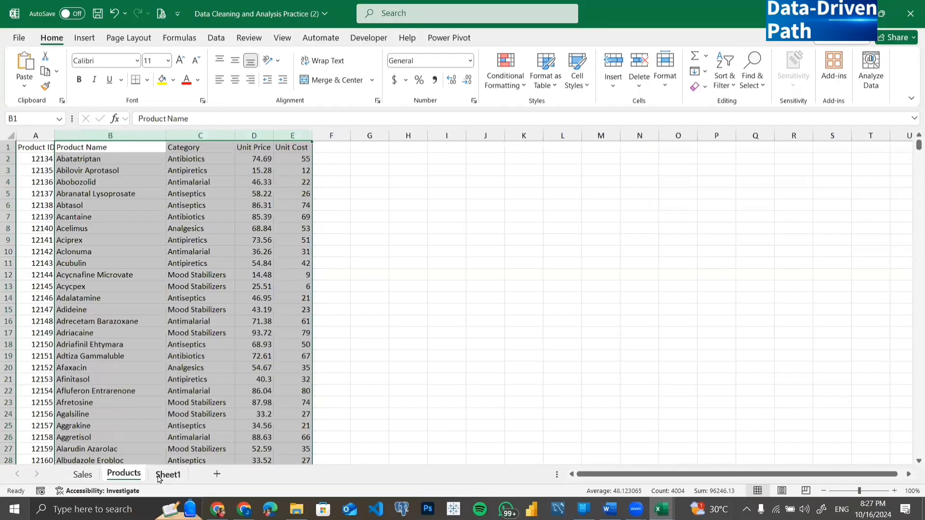
pyautogui.click(167, 475)
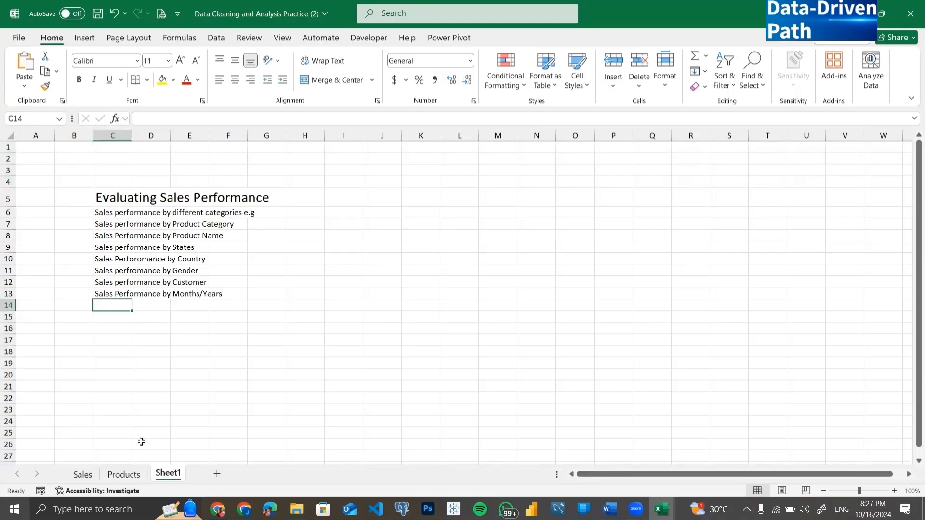
pyautogui.click(85, 478)
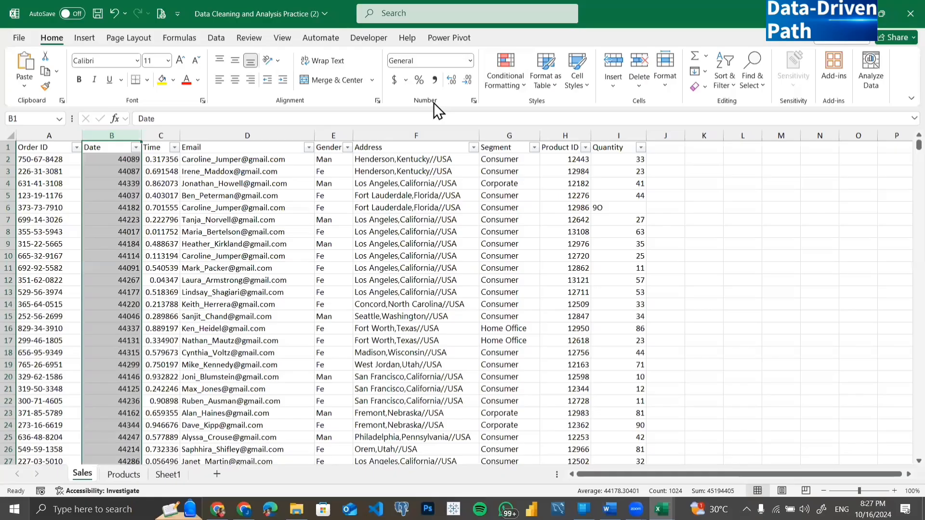
pyautogui.click(470, 61)
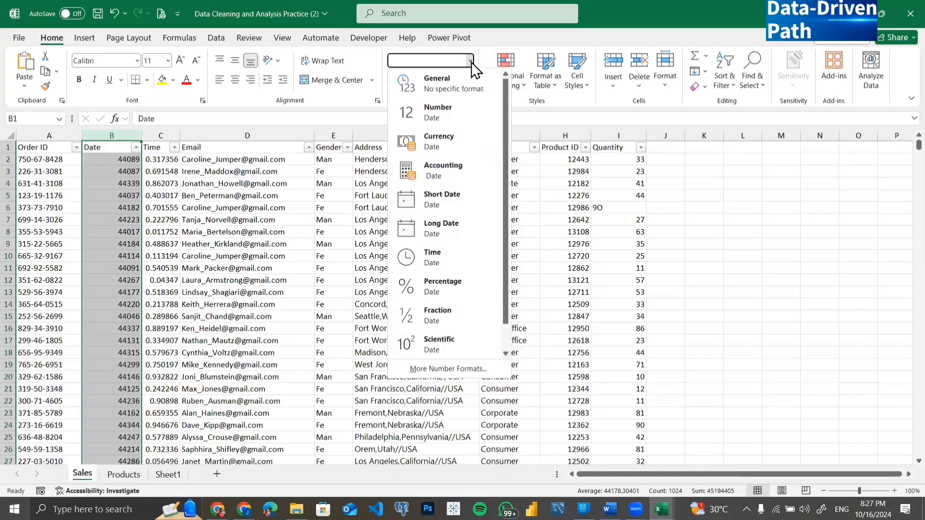
pyautogui.click(435, 197)
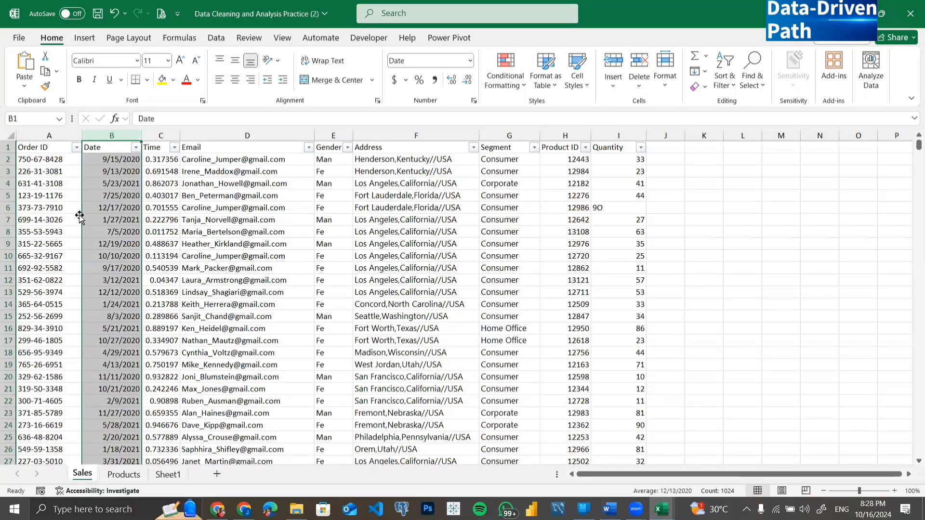
# Check which years the Date column's filter list offers, without applying a filter.
pyautogui.click(119, 162)
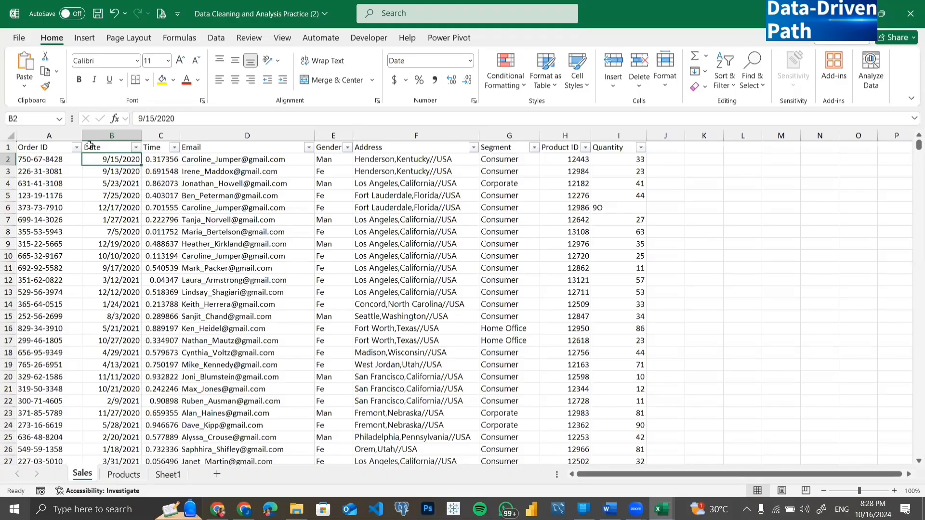
pyautogui.click(137, 148)
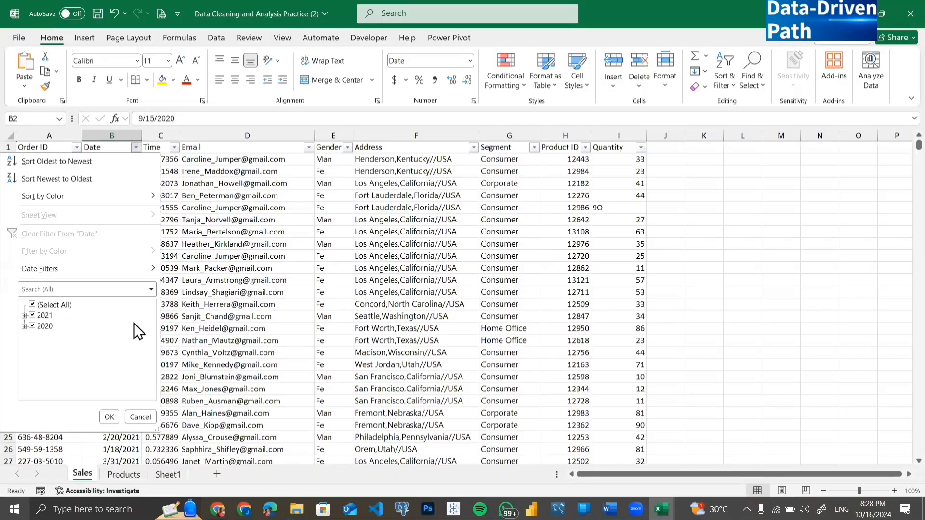
pyautogui.click(145, 418)
# Examine the months of 2021 and the days of January in the Date filter list, then close it without filtering.
pyautogui.click(131, 129)
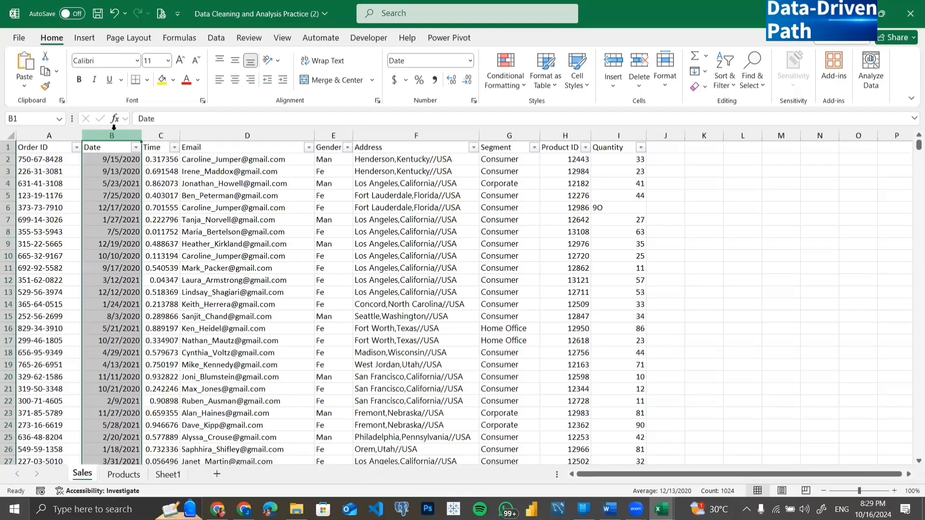
pyautogui.click(135, 148)
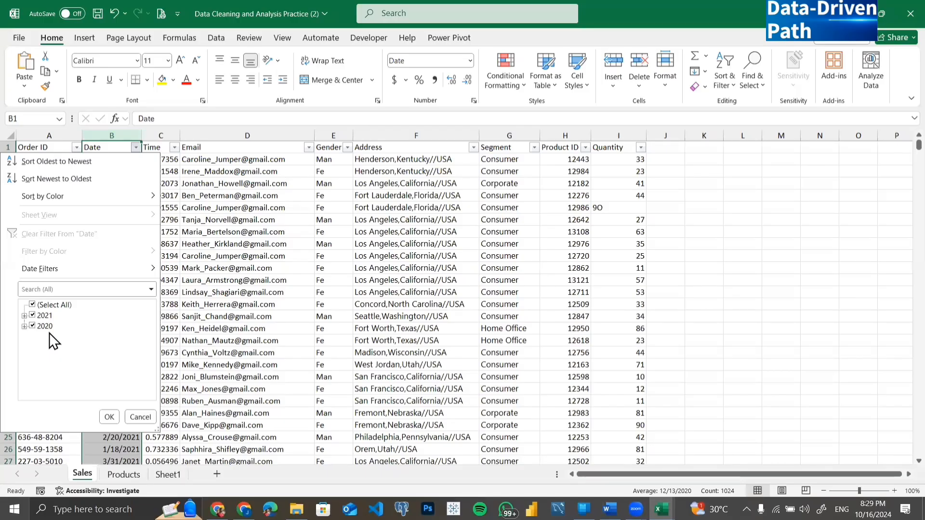
pyautogui.click(23, 316)
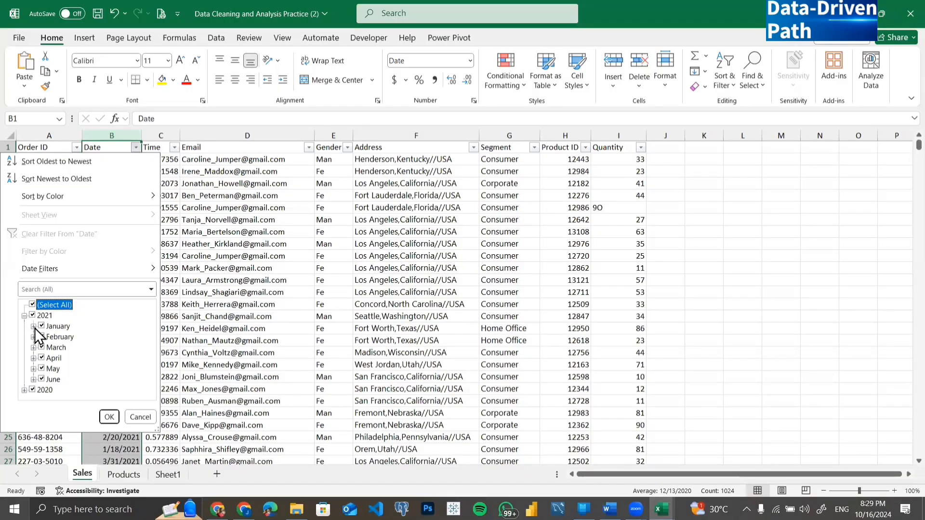
pyautogui.click(34, 327)
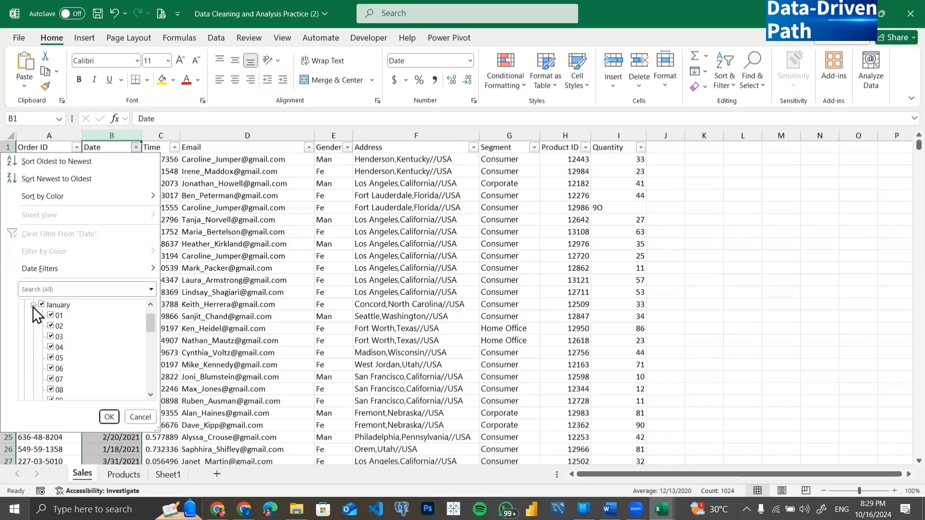
pyautogui.click(33, 306)
pyautogui.click(24, 317)
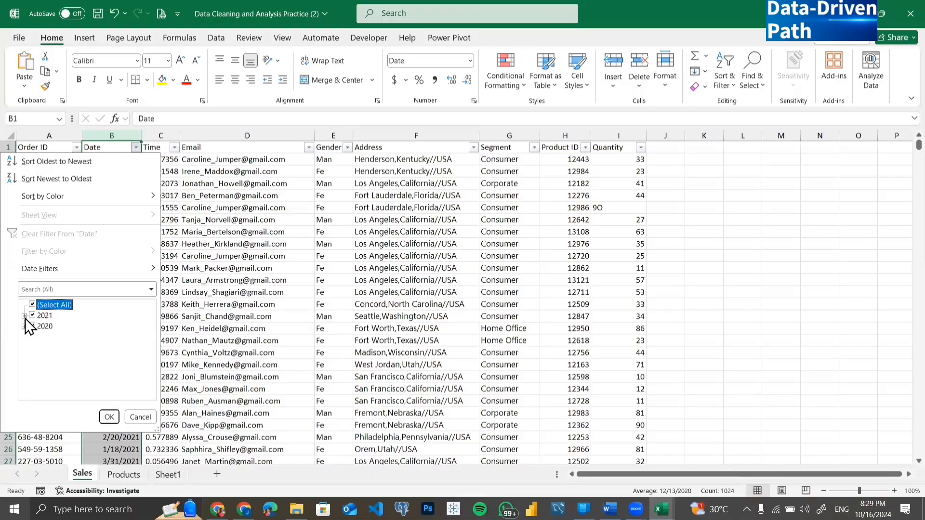
pyautogui.click(152, 416)
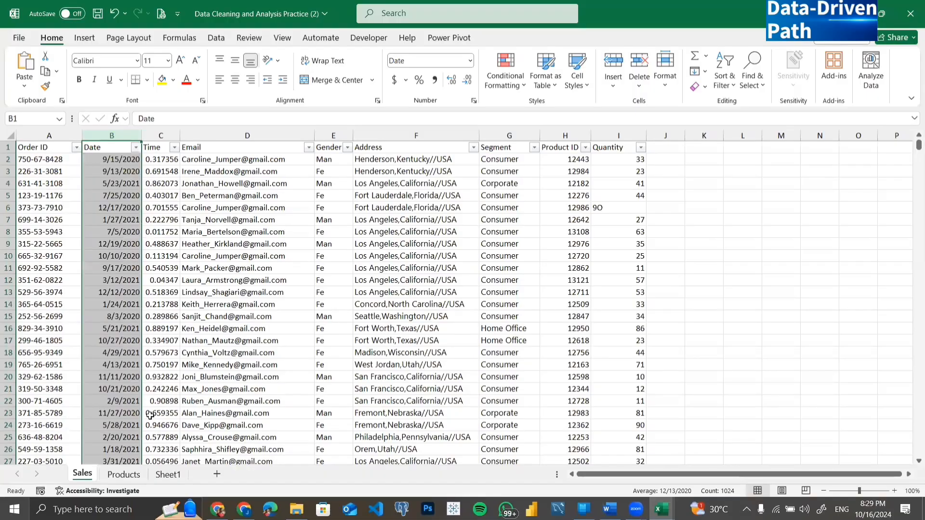
# Enter 29/4/2021 as the date in cell B18 of the Sales sheet and right-align the cell.
pyautogui.click(107, 355)
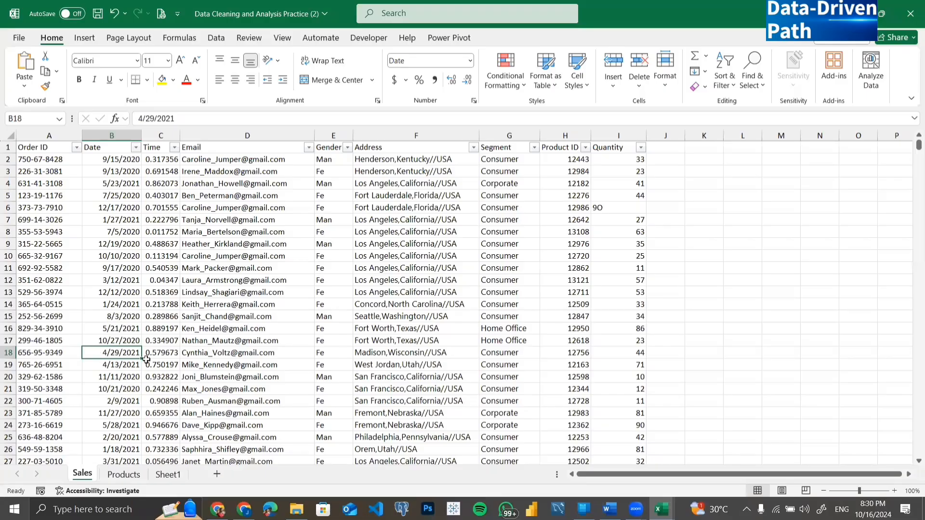
pyautogui.write('29/4')
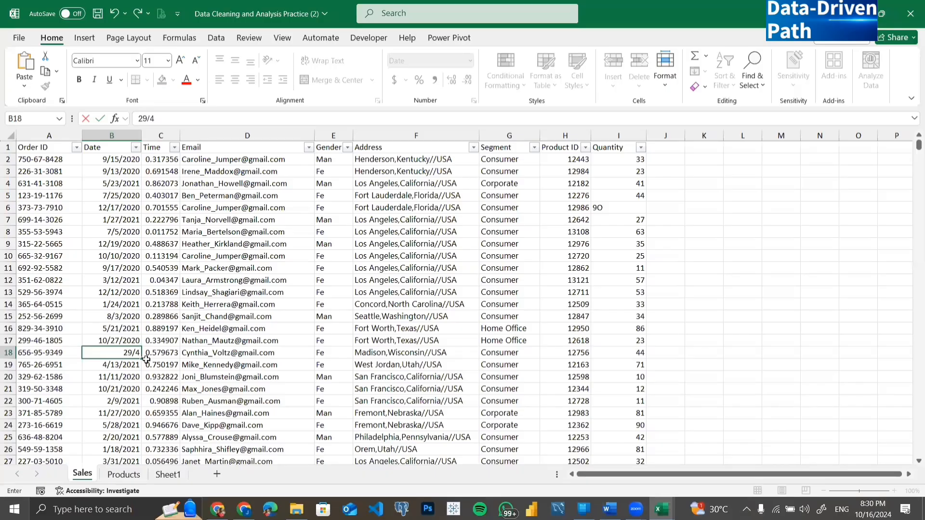
pyautogui.write('/2021')
pyautogui.press('Return')
pyautogui.click(114, 350)
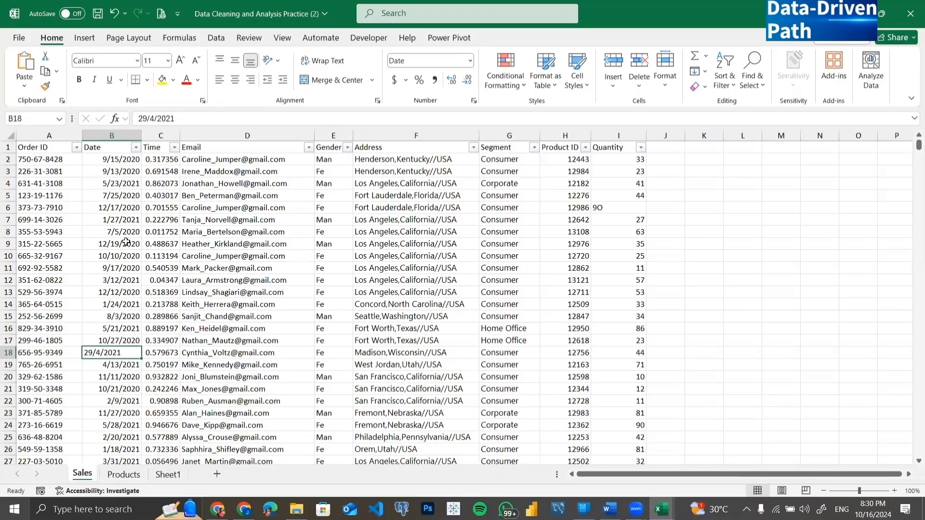
pyautogui.click(251, 79)
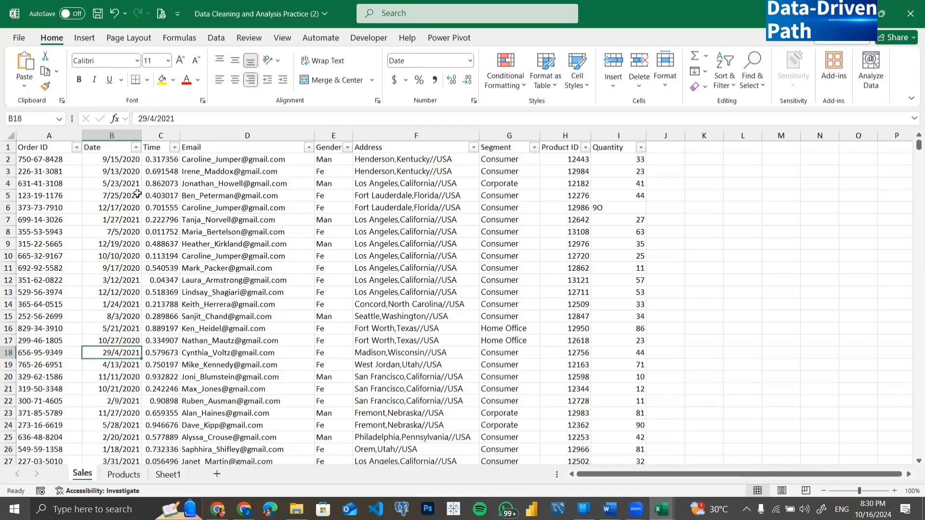
pyautogui.click(197, 258)
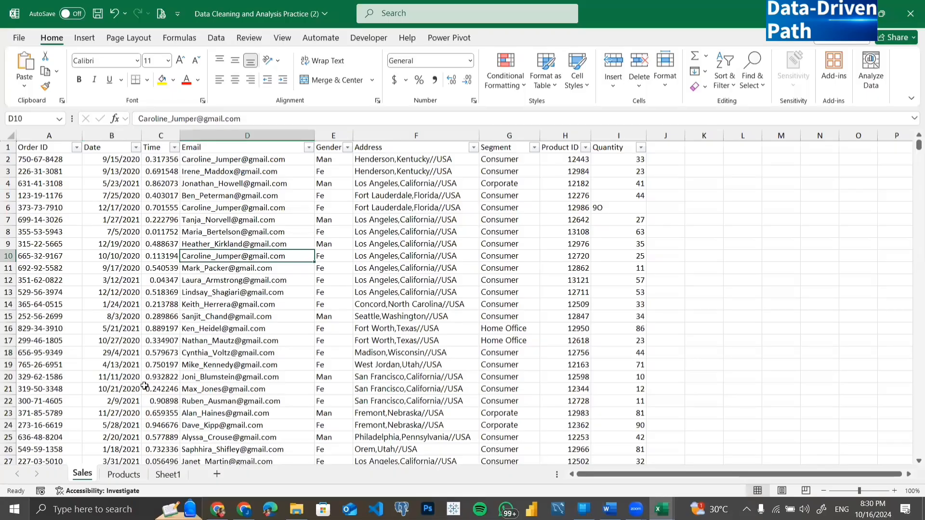
# Filter the Date column to show only the separate 29/4/2021 entry and select its date cell.
pyautogui.scroll(-2, 102, 317)
pyautogui.scroll(2, 102, 317)
pyautogui.click(137, 148)
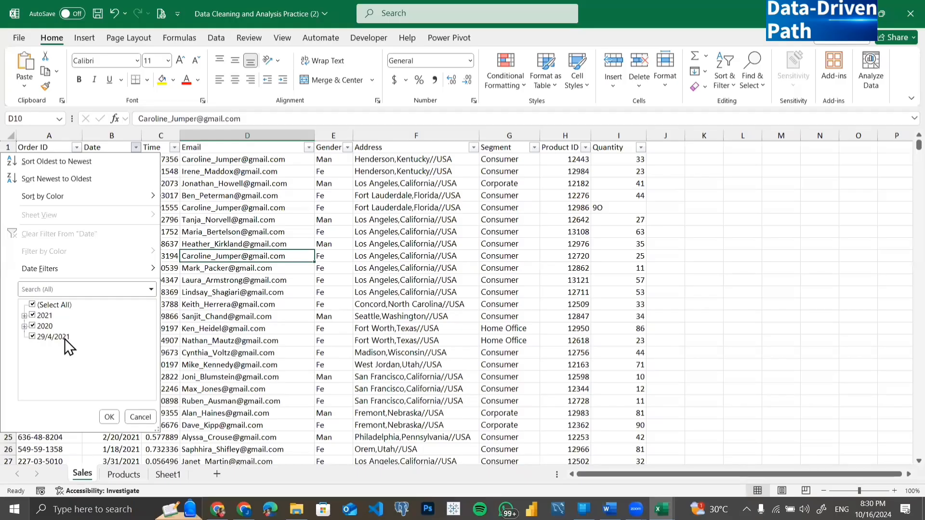
pyautogui.click(34, 316)
pyautogui.click(35, 325)
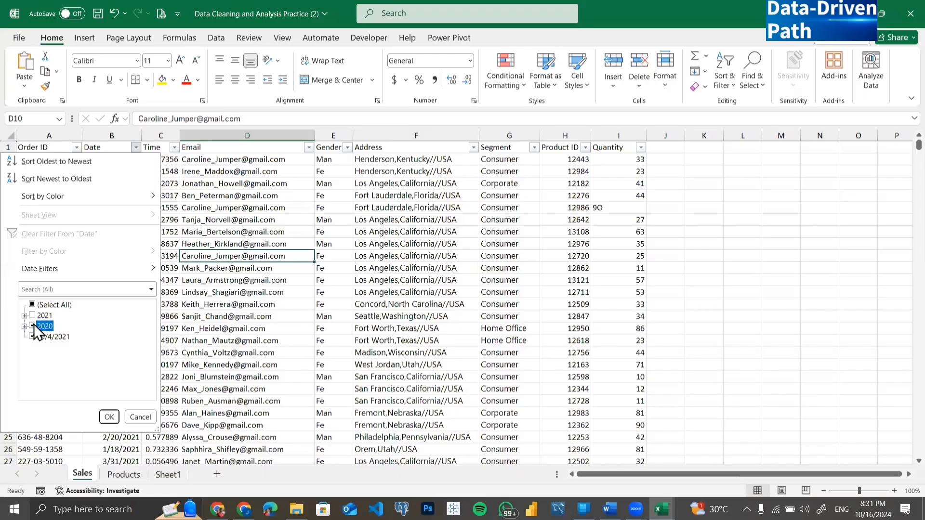
pyautogui.click(109, 417)
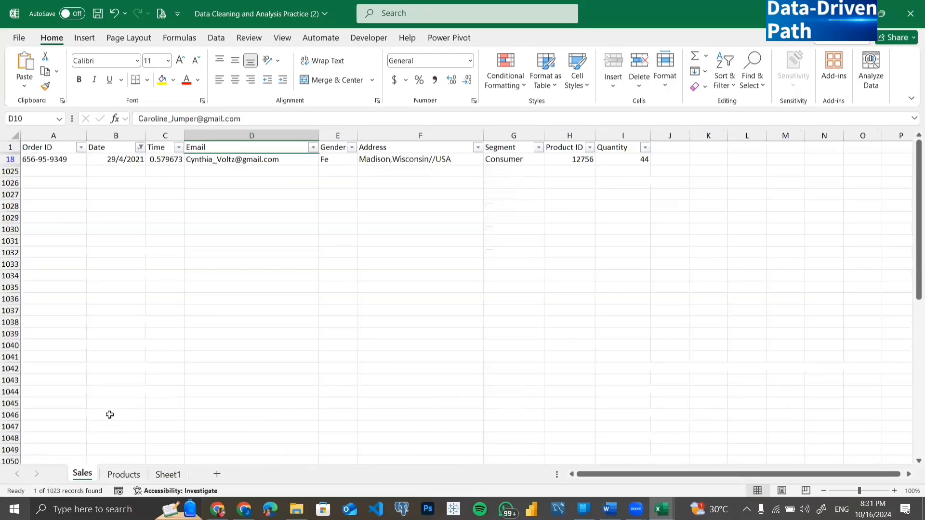
pyautogui.click(114, 159)
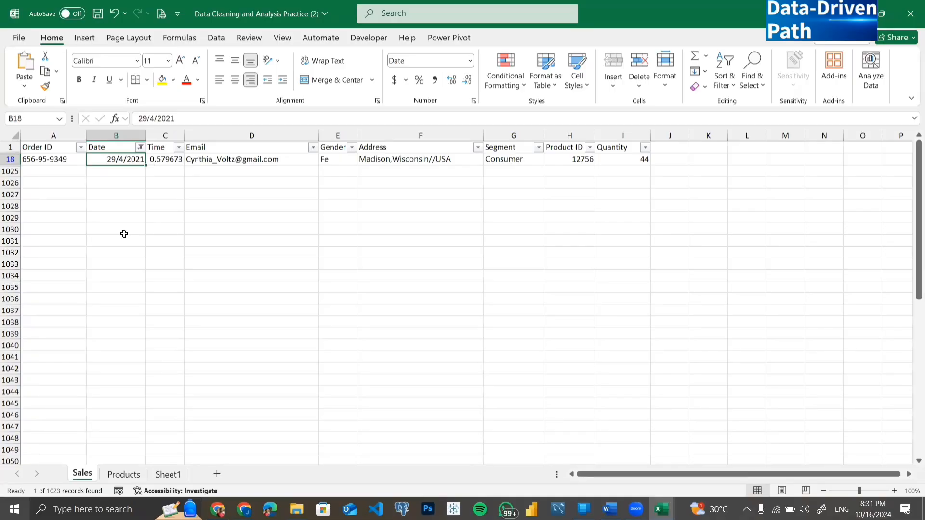
# Remove the Date filter and undo cell B18's alignment and entry as well as the column's Short Date format.
pyautogui.click(141, 147)
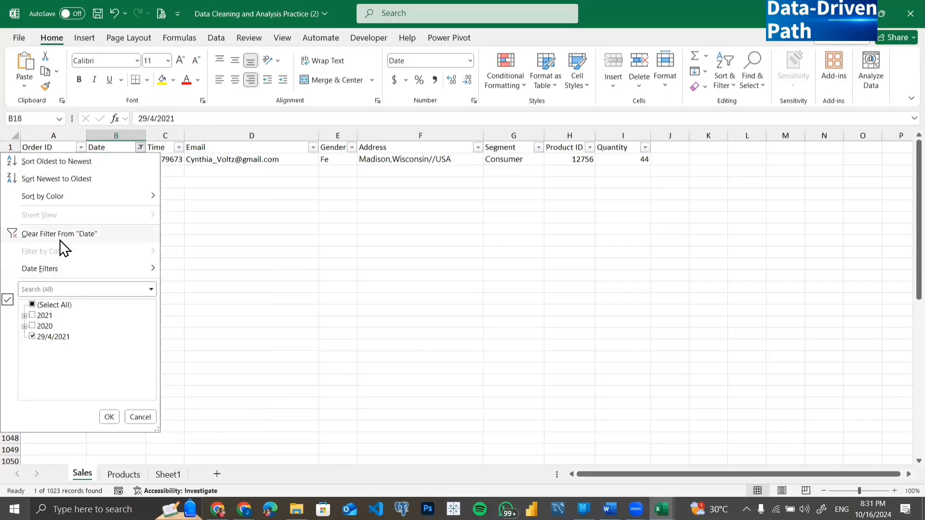
pyautogui.click(230, 316)
pyautogui.hotkey('ctrl', 'z')
pyautogui.hotkey('ctrl', 'z')
pyautogui.hotkey('ctrl', 'z')
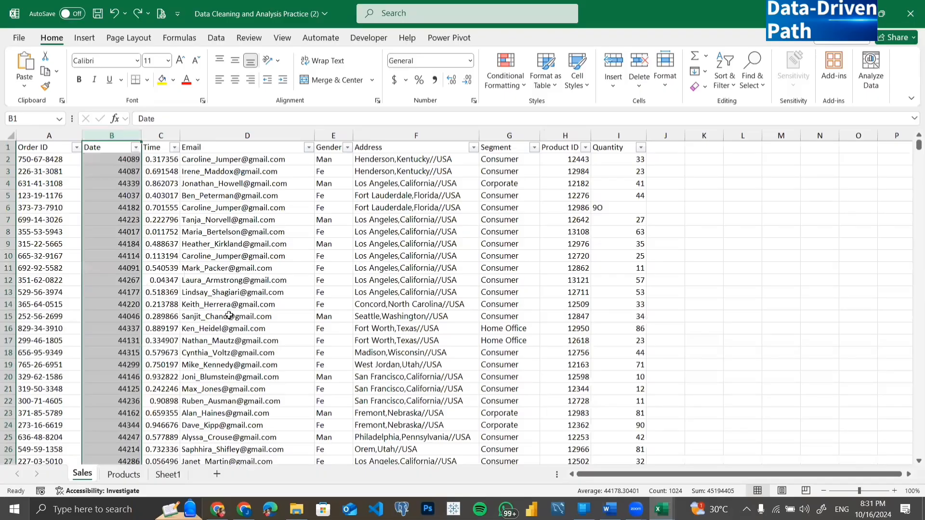
# Reapply the Short Date format to the Date column and check the entries in its filter list.
pyautogui.click(470, 62)
pyautogui.click(442, 195)
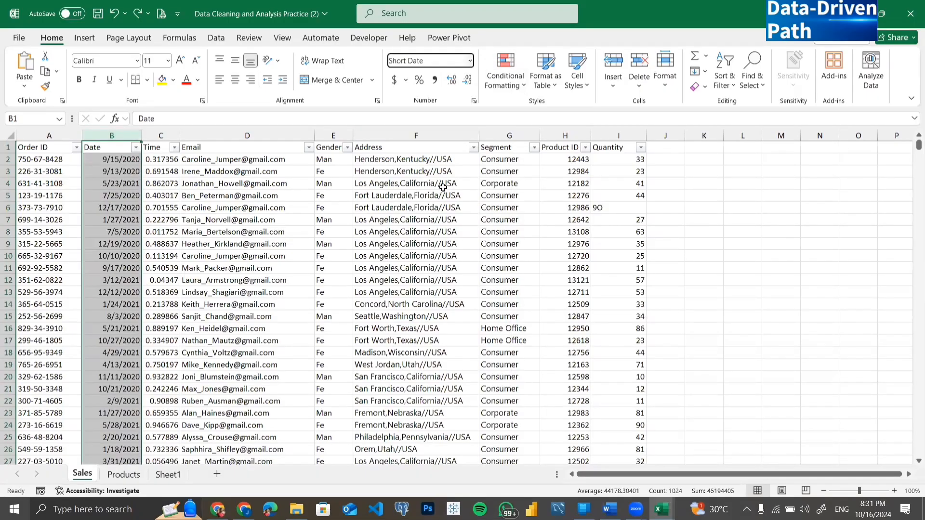
pyautogui.click(123, 254)
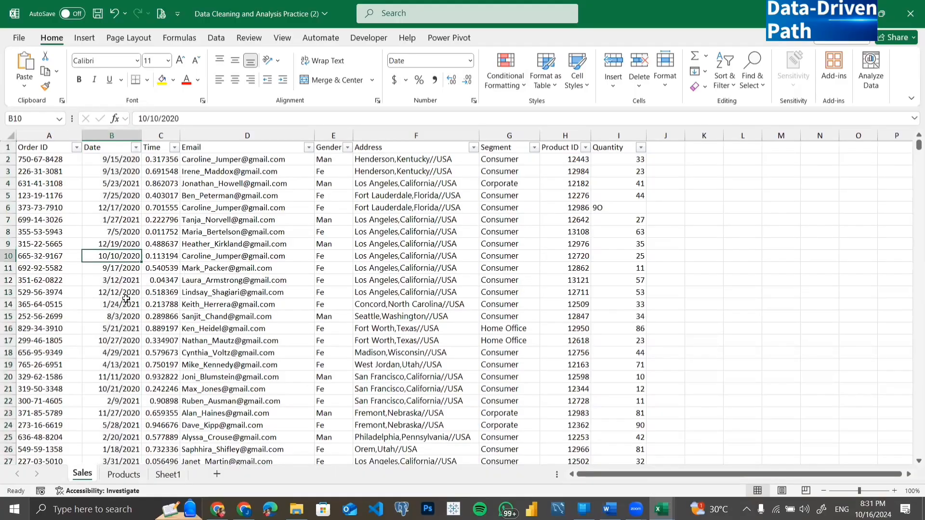
pyautogui.click(110, 354)
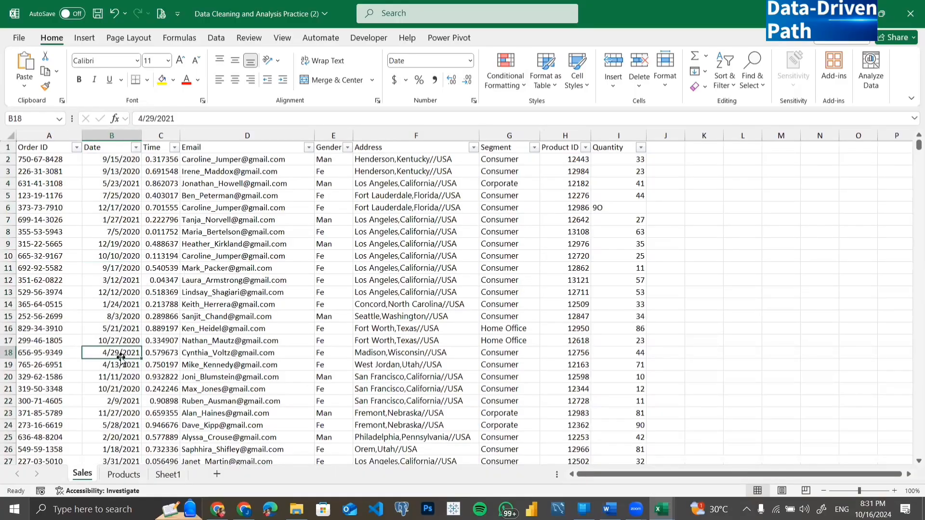
pyautogui.click(136, 147)
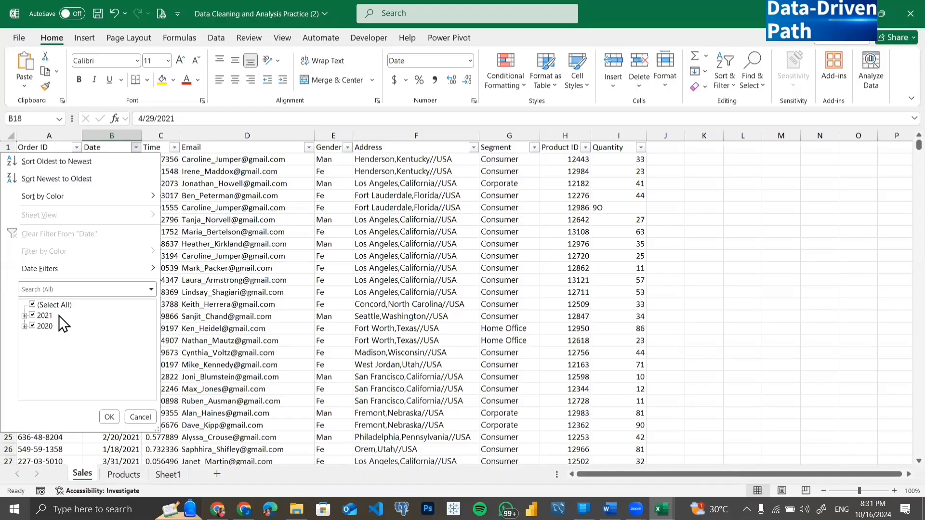
pyautogui.click(110, 416)
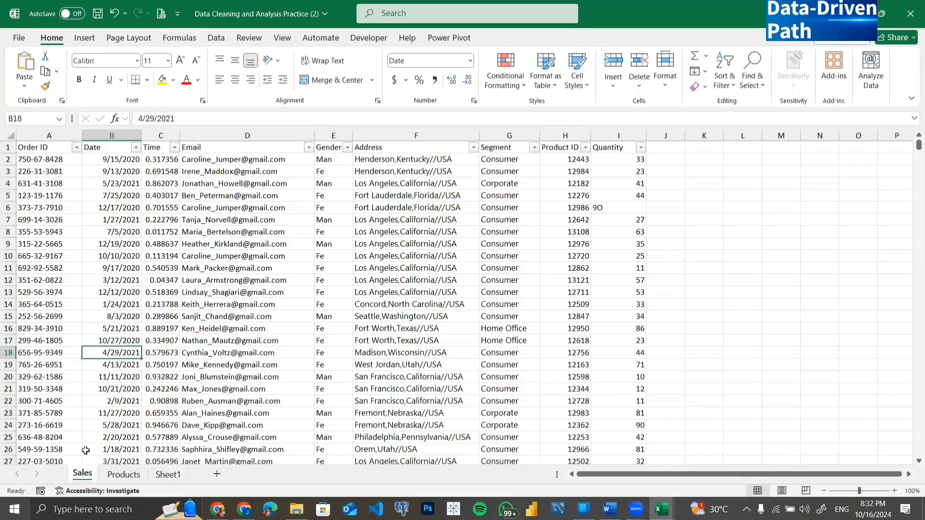
# Enter 29/4/2021 in cell B18 again and check how the Date filter list groups it.
pyautogui.write('29/4')
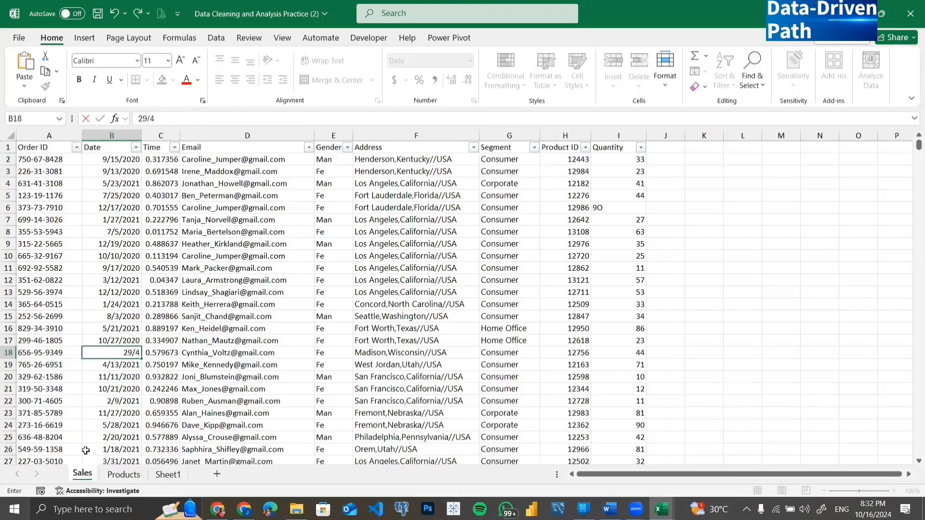
pyautogui.write('/2021')
pyautogui.press('Return')
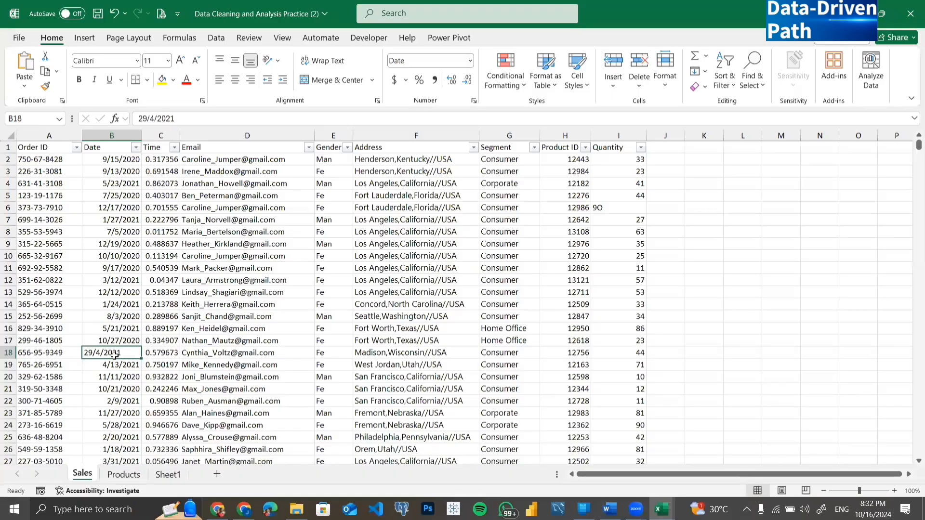
pyautogui.click(136, 147)
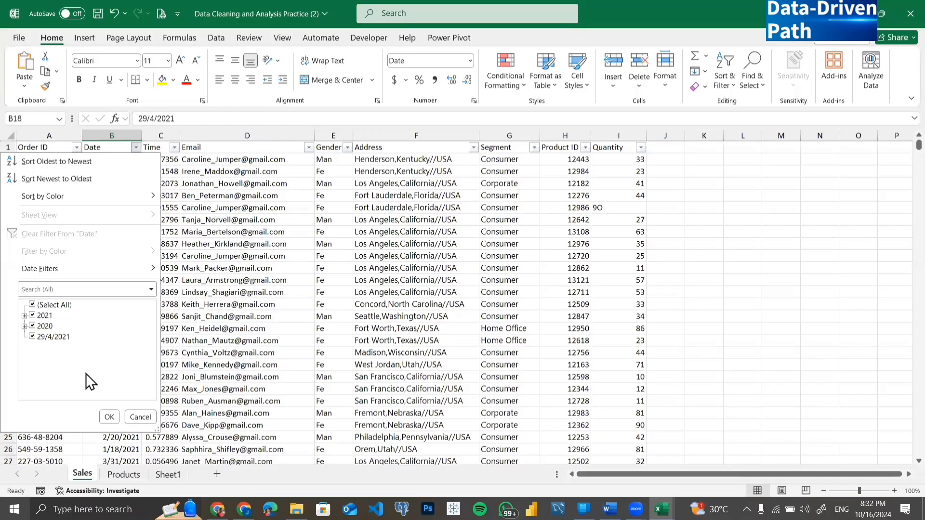
pyautogui.click(141, 418)
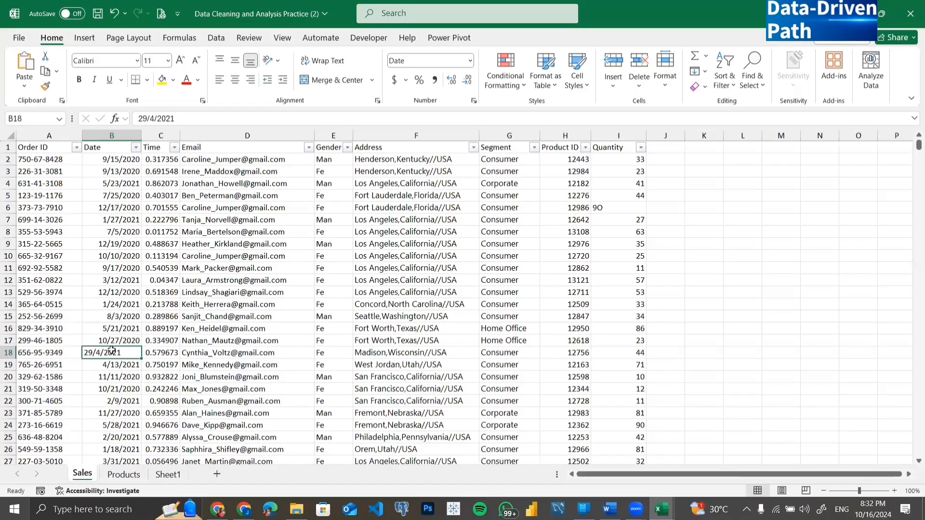
# Apply the Number format to cells B18 and B17 to compare a text date with a true date.
pyautogui.click(471, 61)
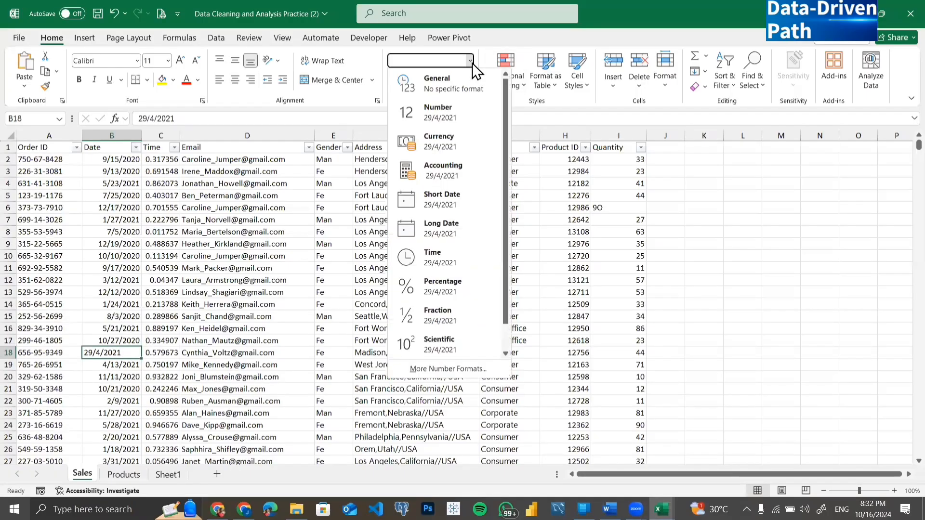
pyautogui.click(450, 120)
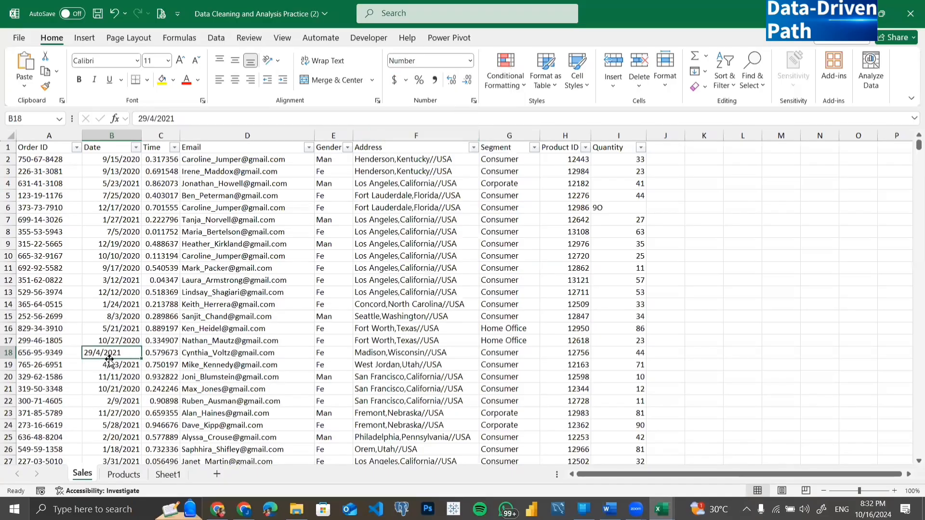
pyautogui.click(111, 341)
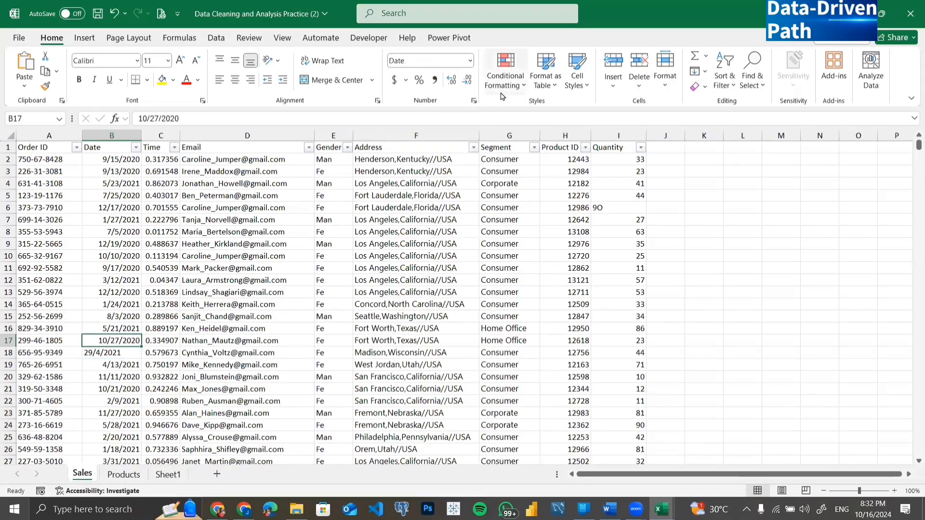
pyautogui.click(470, 64)
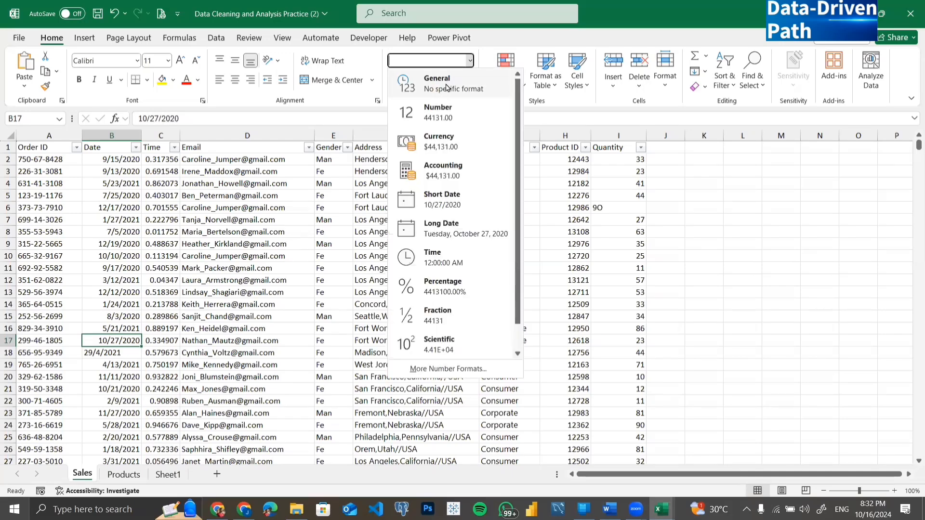
pyautogui.click(447, 116)
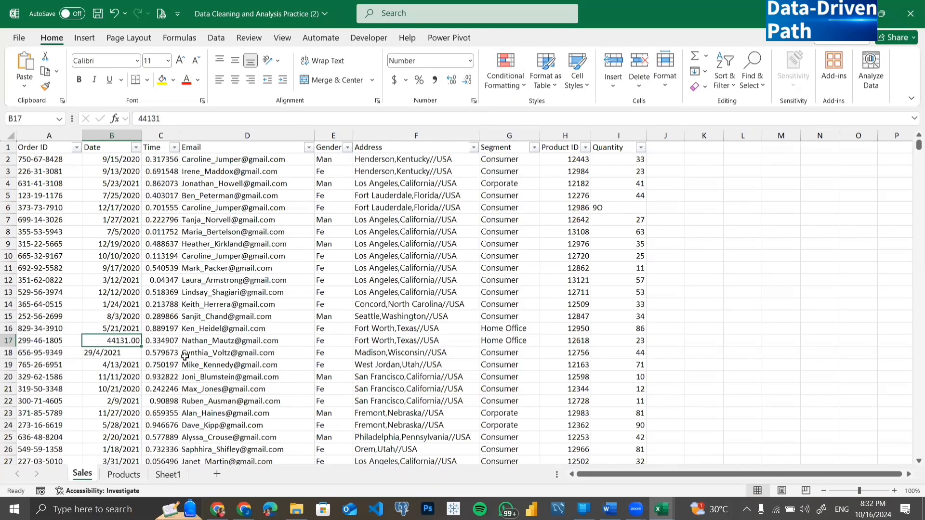
pyautogui.click(117, 354)
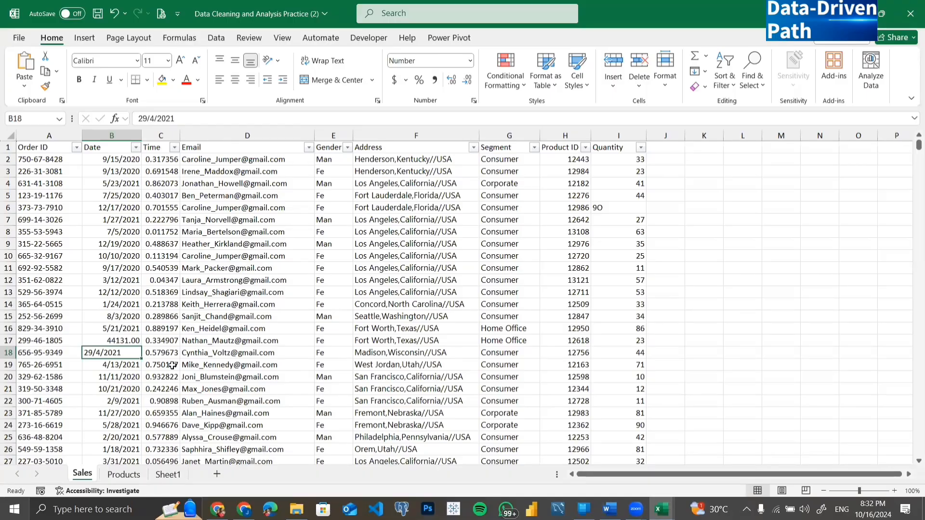
# Undo the Number formats and the B18 date entry, and recheck the Date filter list without filtering.
pyautogui.hotkey('ctrl', 'z')
pyautogui.press('Down')
pyautogui.hotkey('ctrl', 'z')
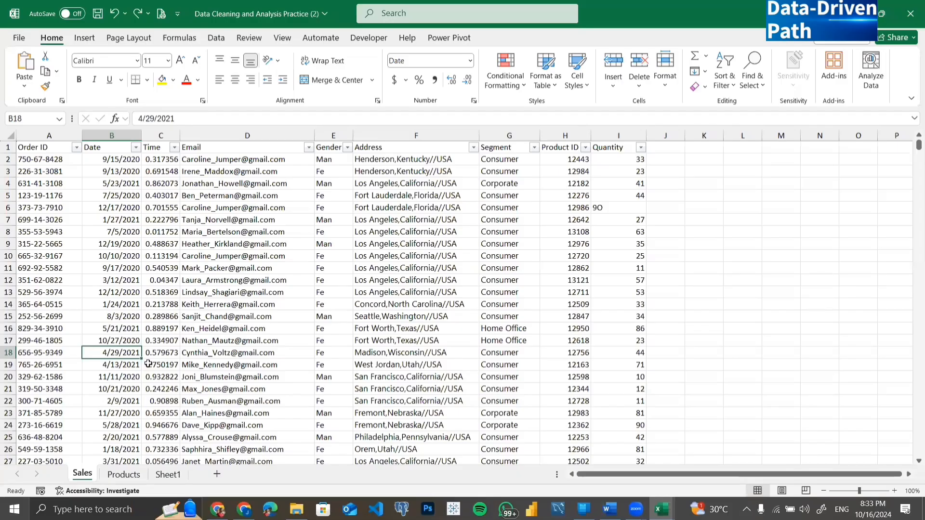
pyautogui.click(136, 147)
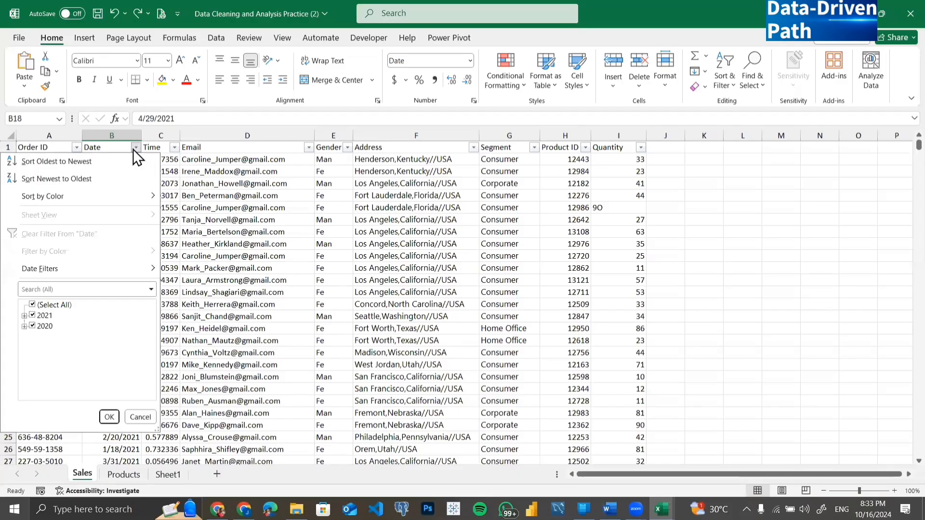
pyautogui.click(135, 419)
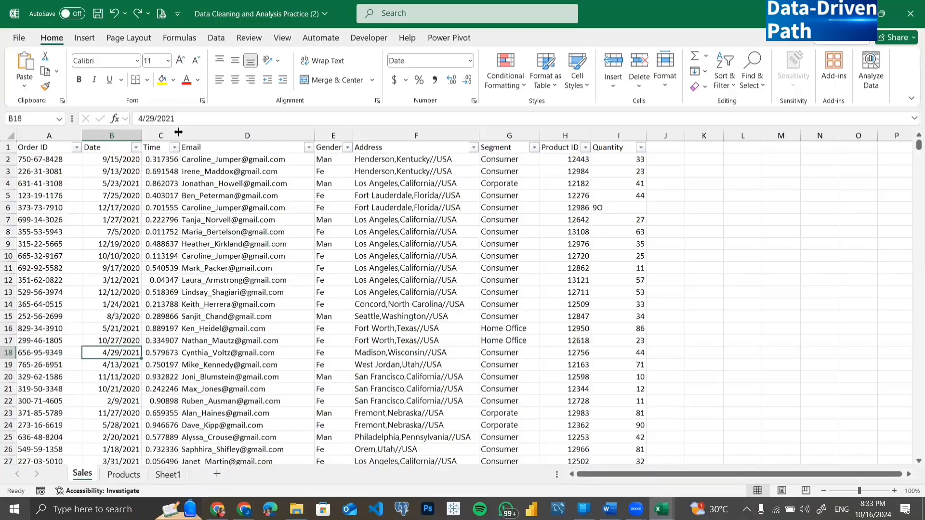
pyautogui.moveTo(178, 132); pyautogui.dragTo(180, 132)
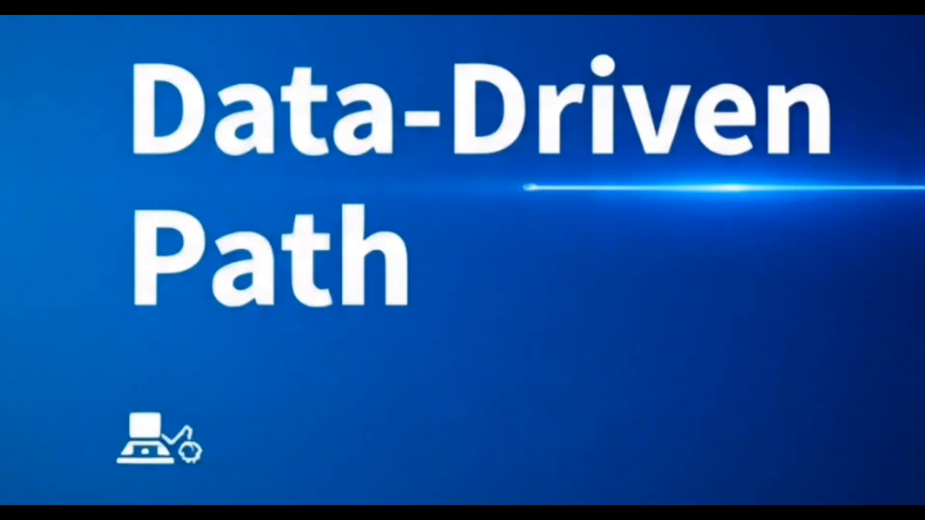